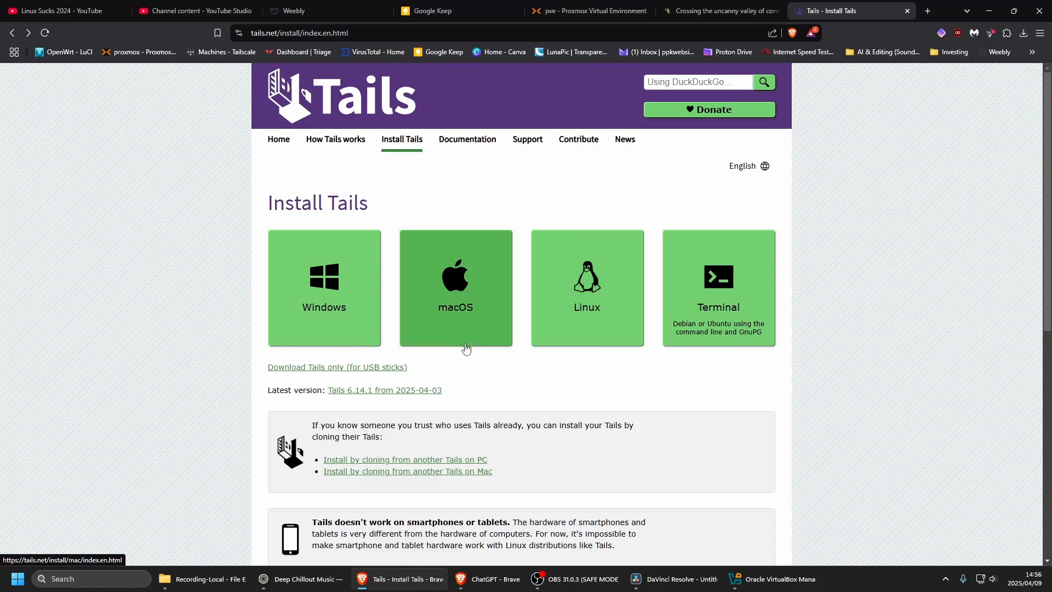
# Step: Open the Install Tails from Windows guide and scroll back up to its requirements overview
pyautogui.click(340, 321)
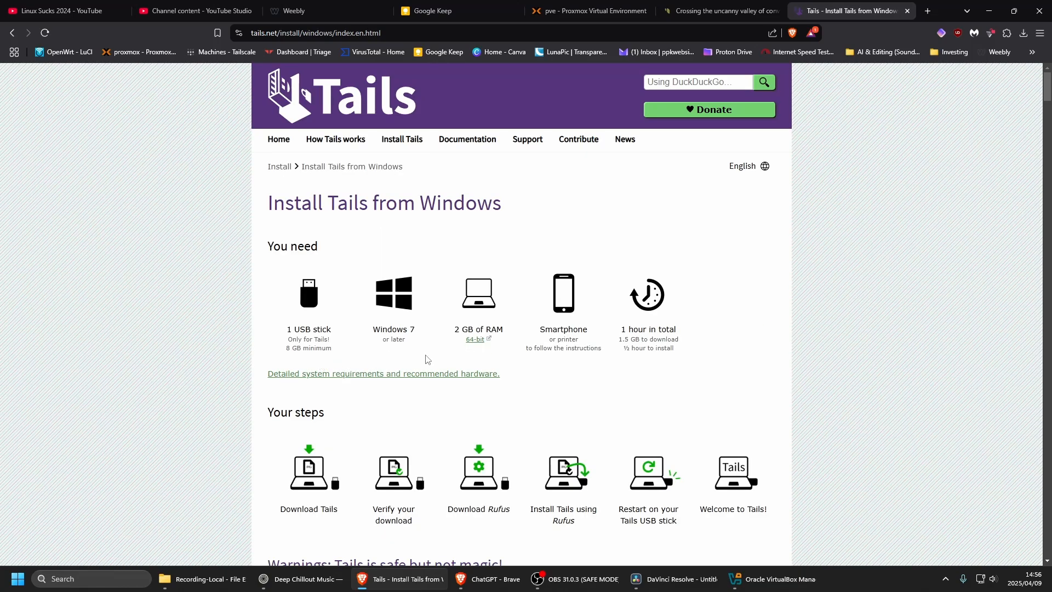
pyautogui.scroll(-15, 427, 363)
pyautogui.scroll(-10, 428, 364)
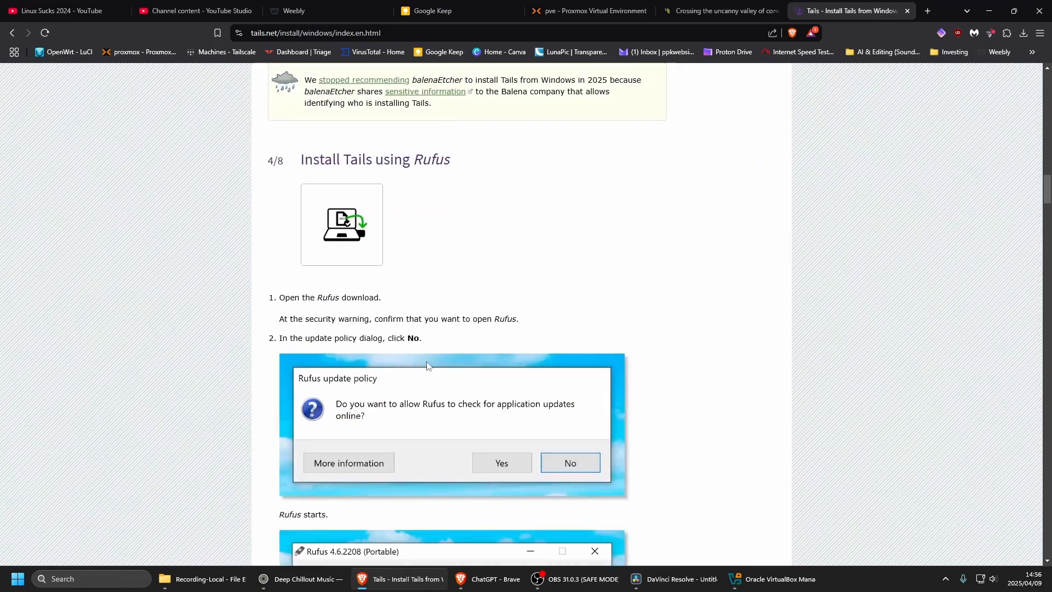
pyautogui.scroll(20, 427, 361)
pyautogui.scroll(10, 416, 290)
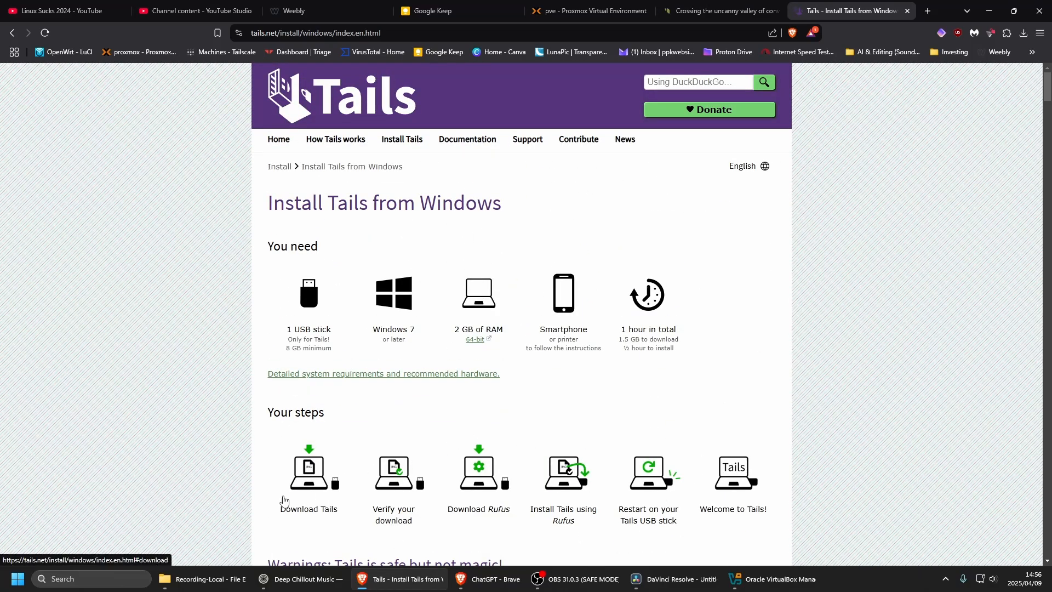
# Step: Launch rufus-4.6.exe from the Downloads folder in File Explorer
pyautogui.click(202, 526)
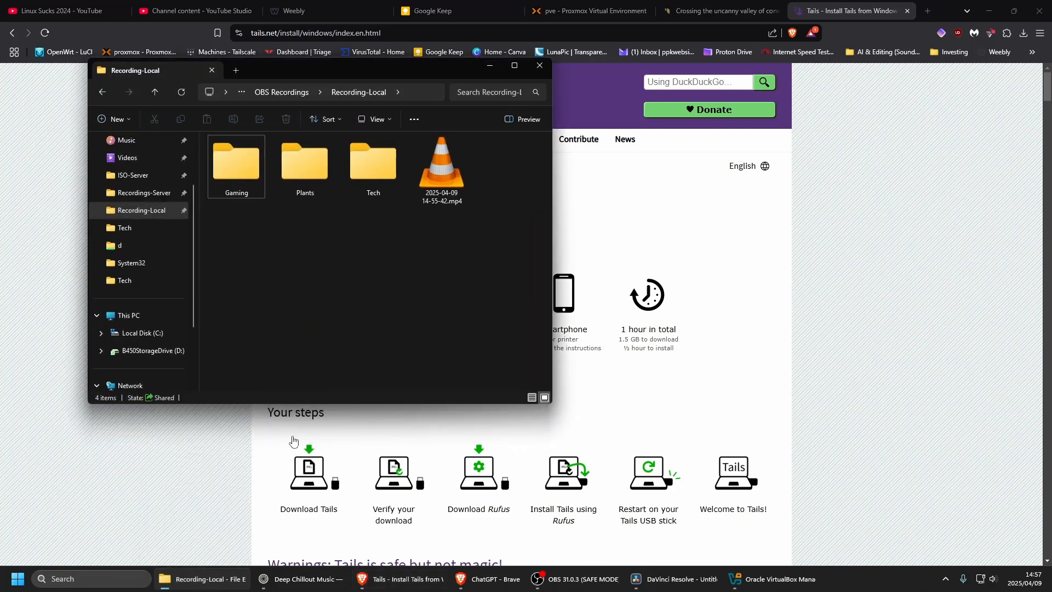
pyautogui.scroll(3, 137, 192)
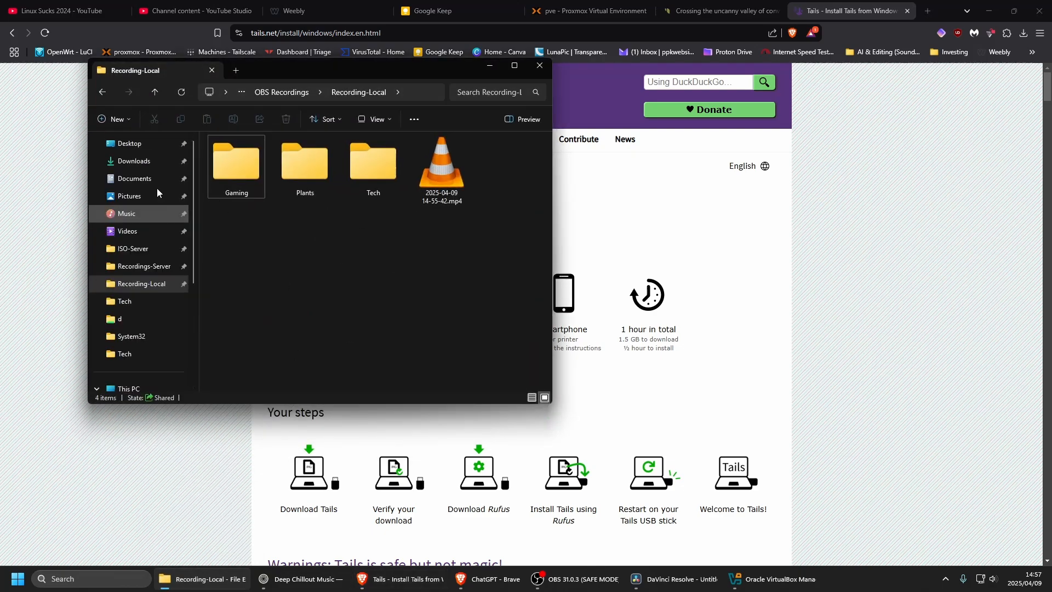
pyautogui.click(134, 160)
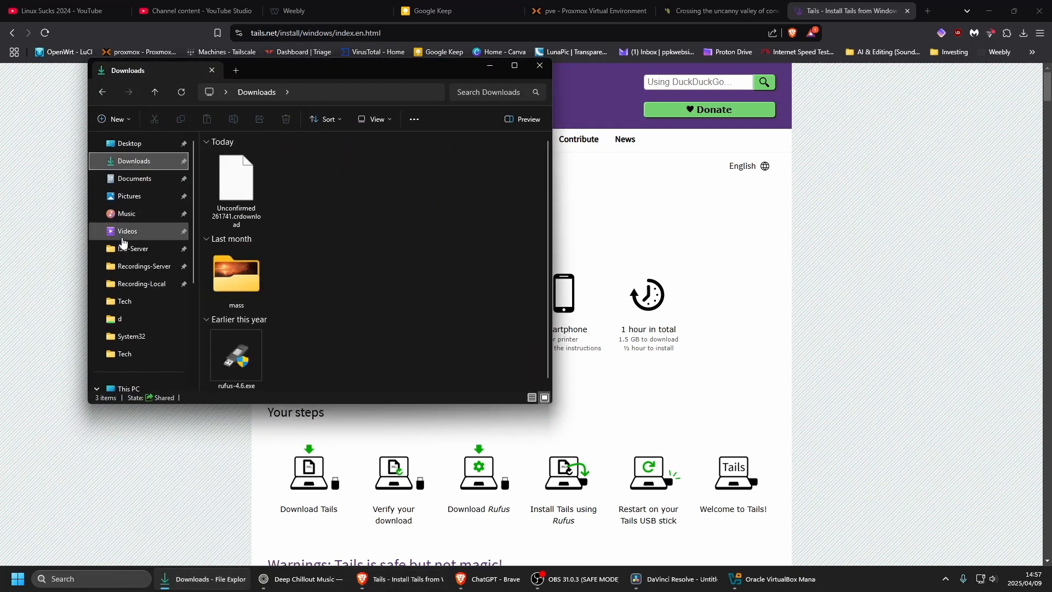
pyautogui.doubleClick(245, 367)
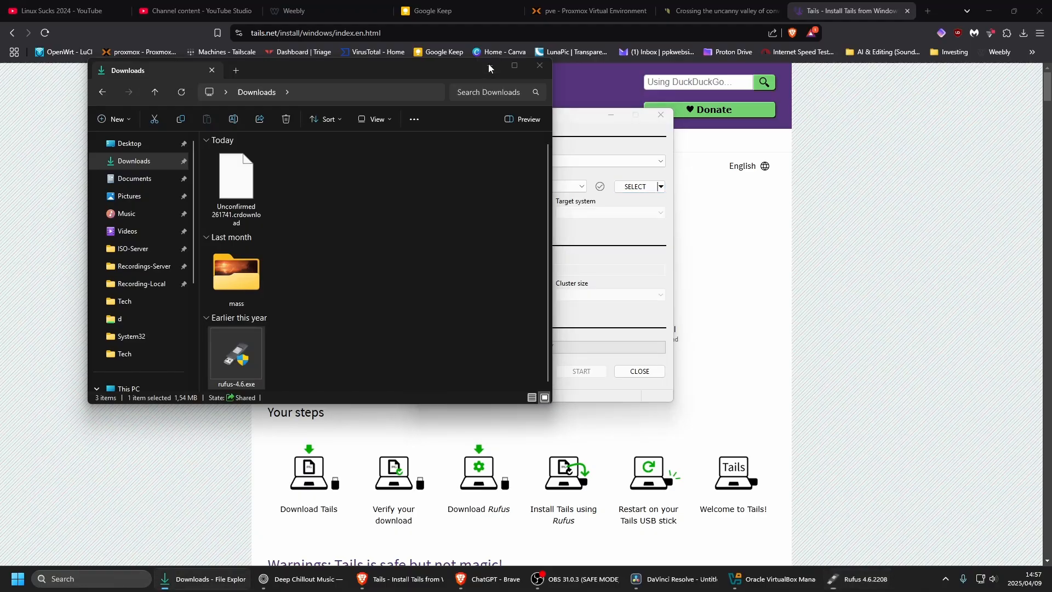
# Step: Allow Rufus to run and move its window slightly left, clear of other windows
pyautogui.click(490, 67)
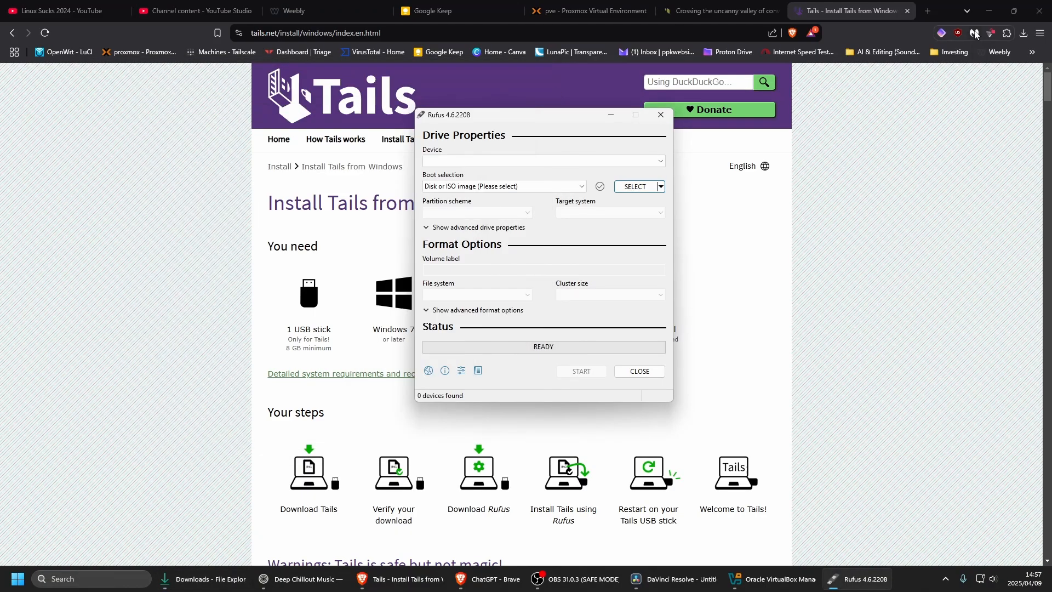
pyautogui.click(988, 10)
pyautogui.moveTo(574, 115); pyautogui.dragTo(501, 121)
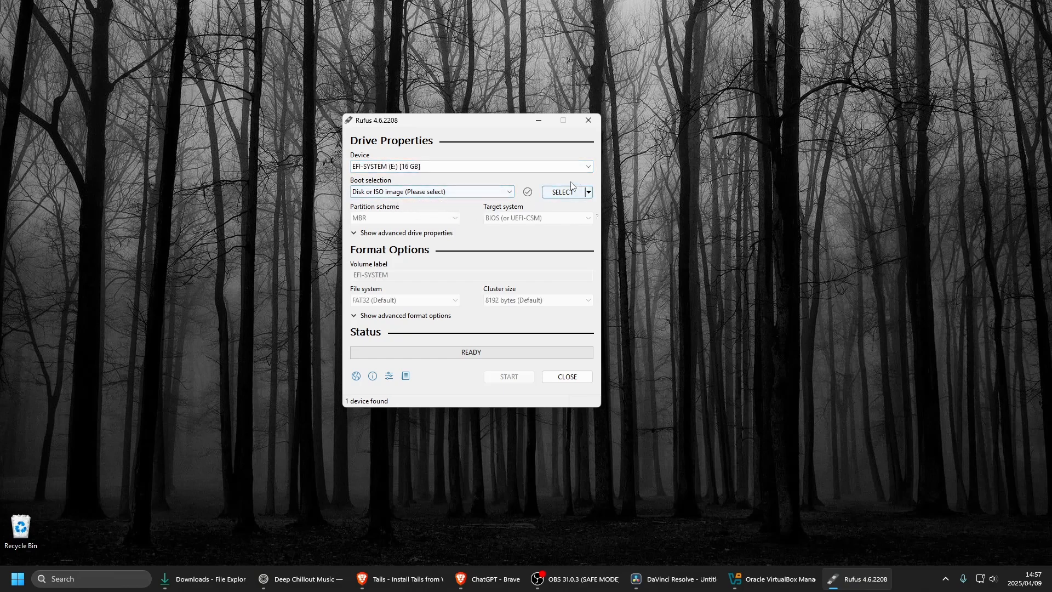
# Step: Choose the 16 GB EFI-SYSTEM (E:) drive as the Rufus target device
pyautogui.click(582, 166)
pyautogui.click(581, 167)
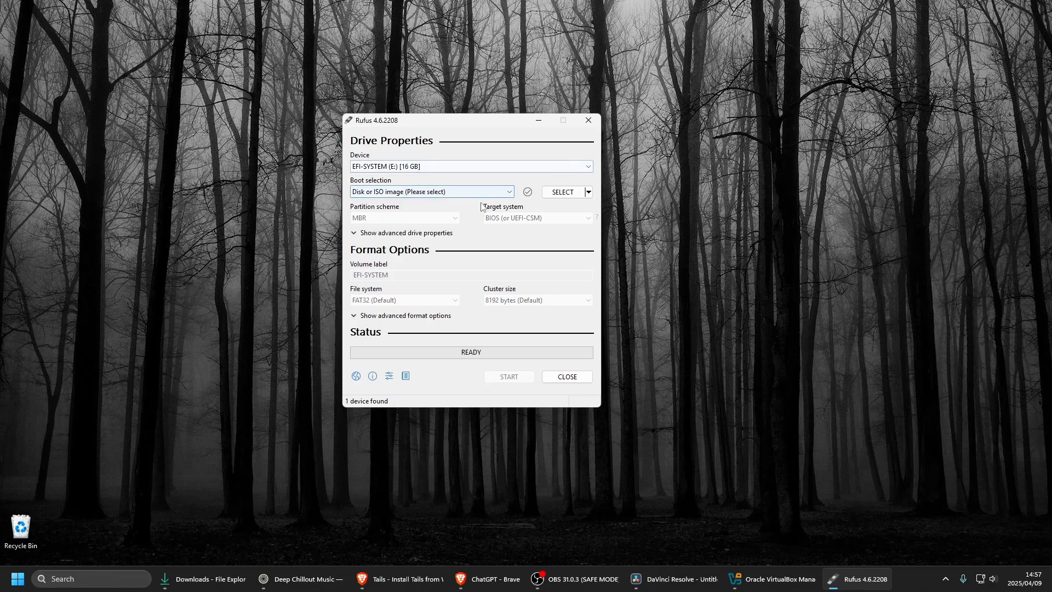
pyautogui.click(564, 193)
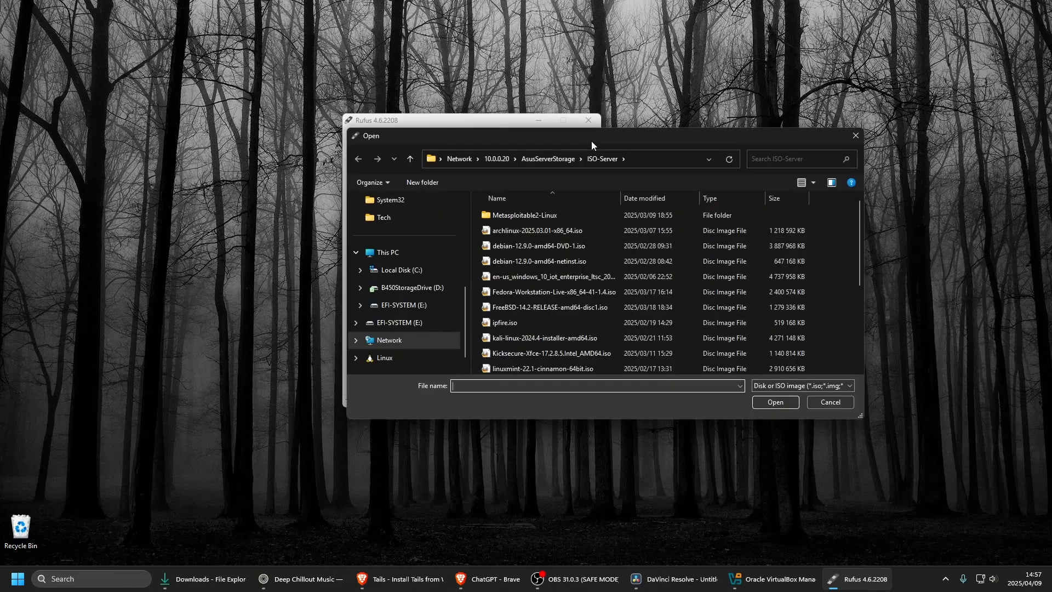
# Step: Load tails-amd64-6.14.1.img from the ISO-Server folder as the Rufus boot image
pyautogui.moveTo(591, 140); pyautogui.dragTo(381, 162)
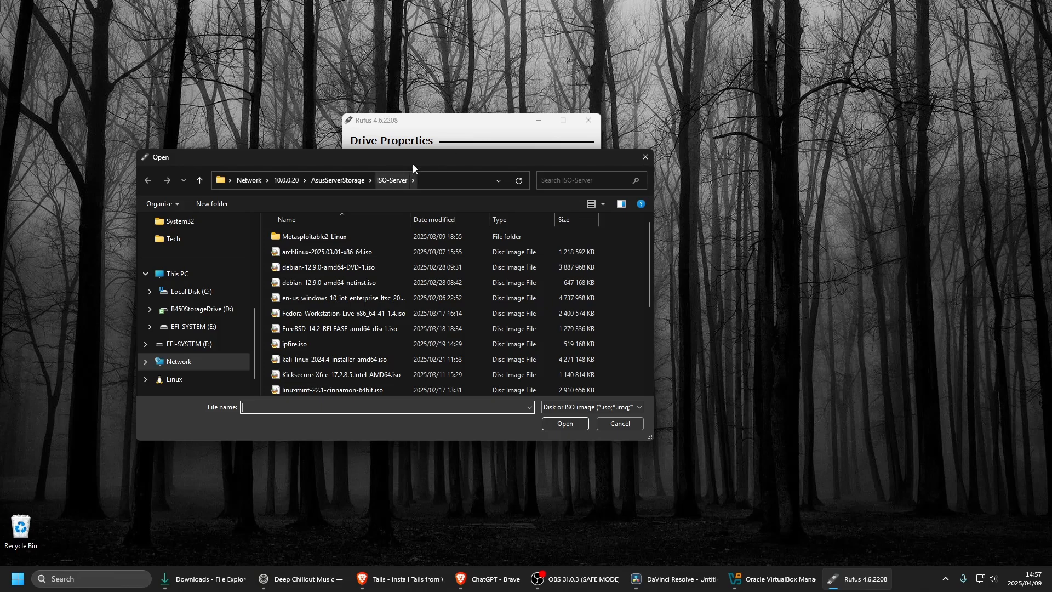
pyautogui.moveTo(413, 162); pyautogui.dragTo(435, 137)
pyautogui.scroll(-4, 385, 314)
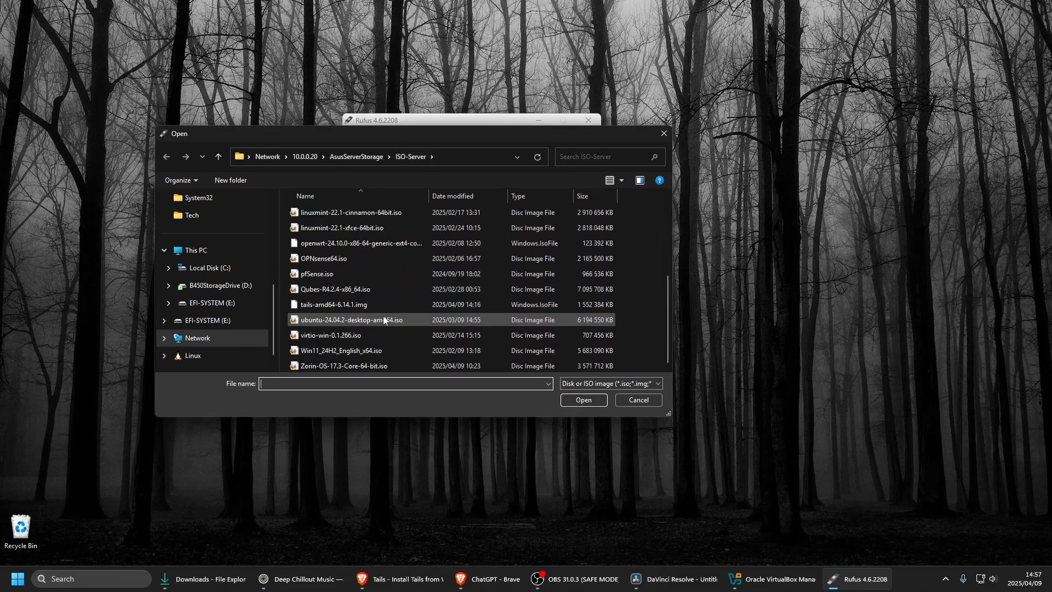
pyautogui.click(329, 306)
pyautogui.click(572, 399)
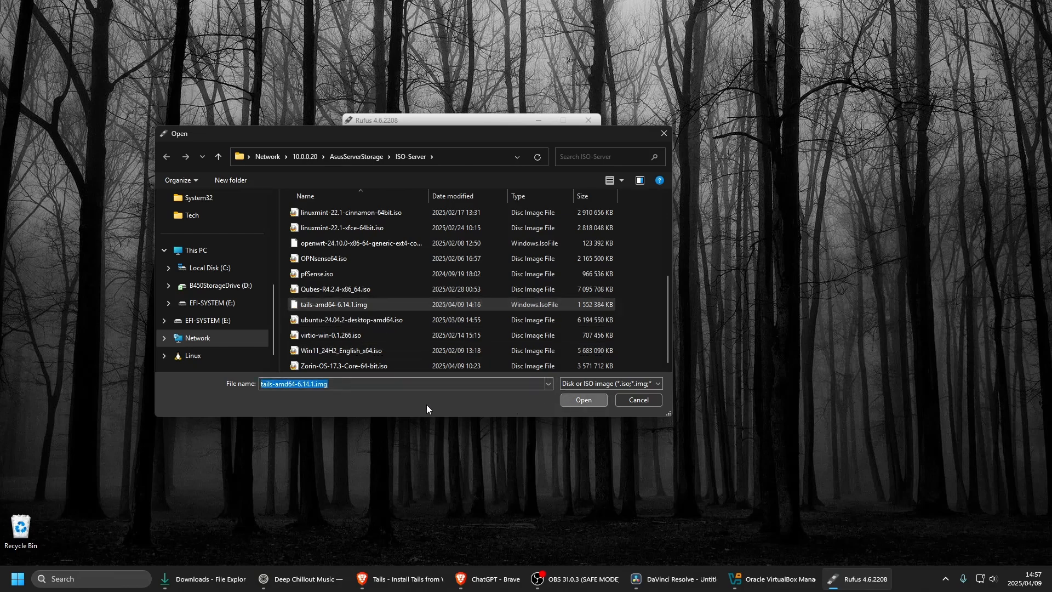
pyautogui.click(569, 404)
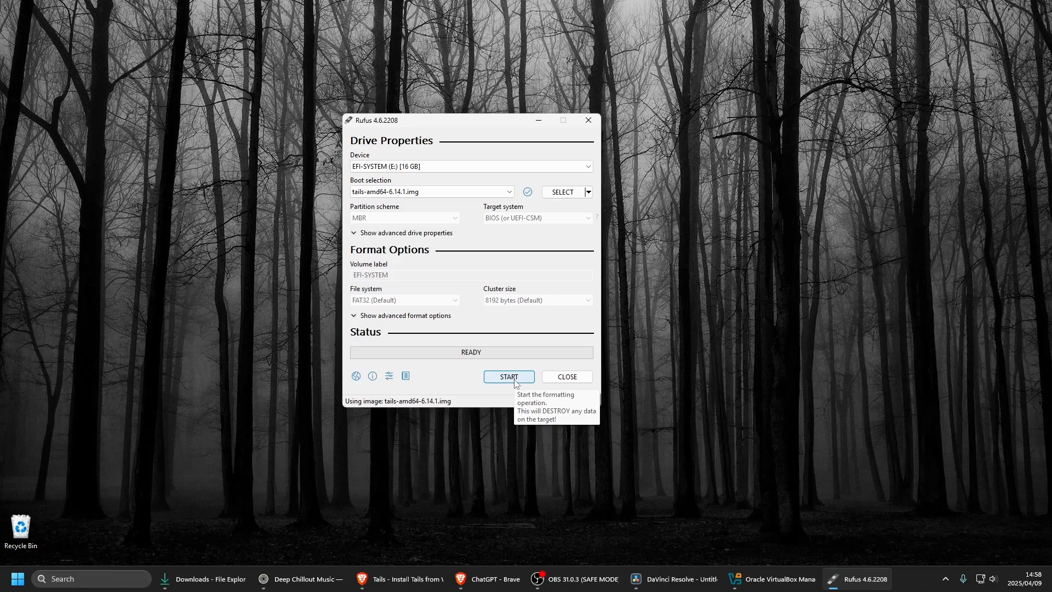
# Step: Close Rufus without writing the drive and bring the Tails install page back up
pyautogui.click(558, 380)
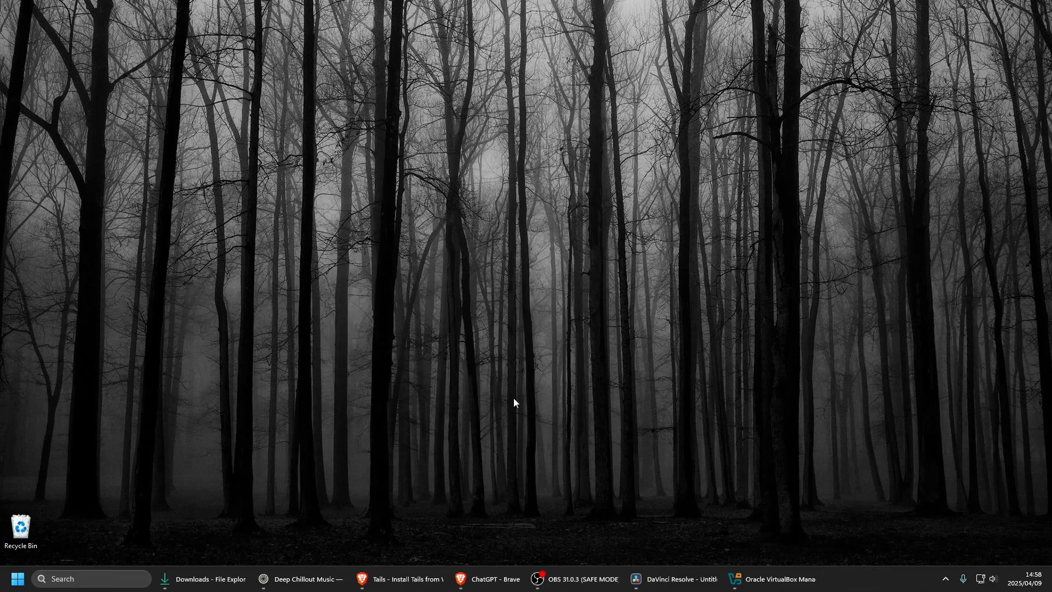
pyautogui.click(399, 581)
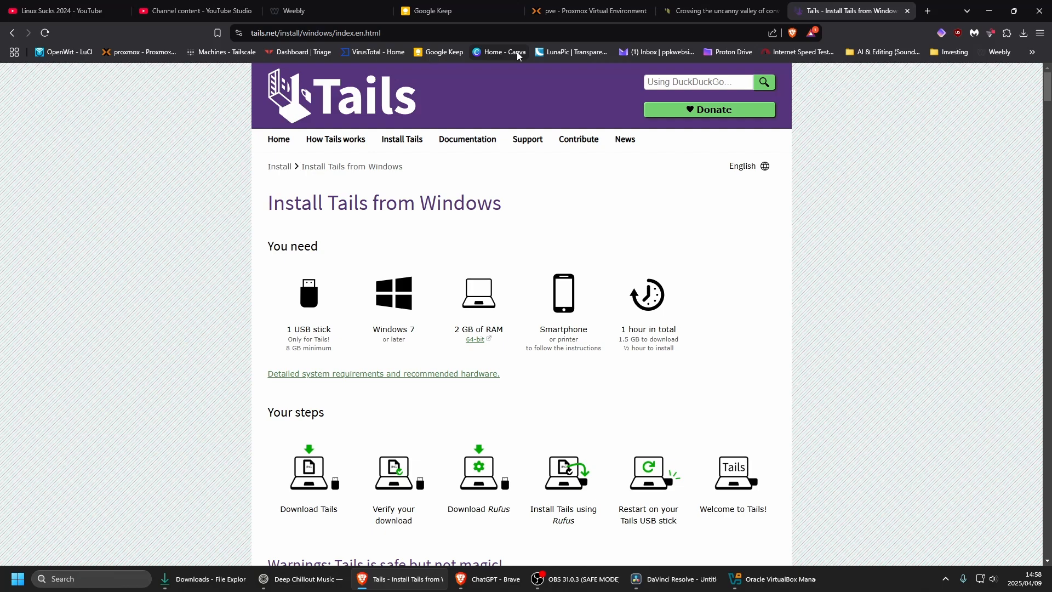
# Step: Start creating VM 'tails' in Proxmox with no installation media, advancing to System settings
pyautogui.click(581, 10)
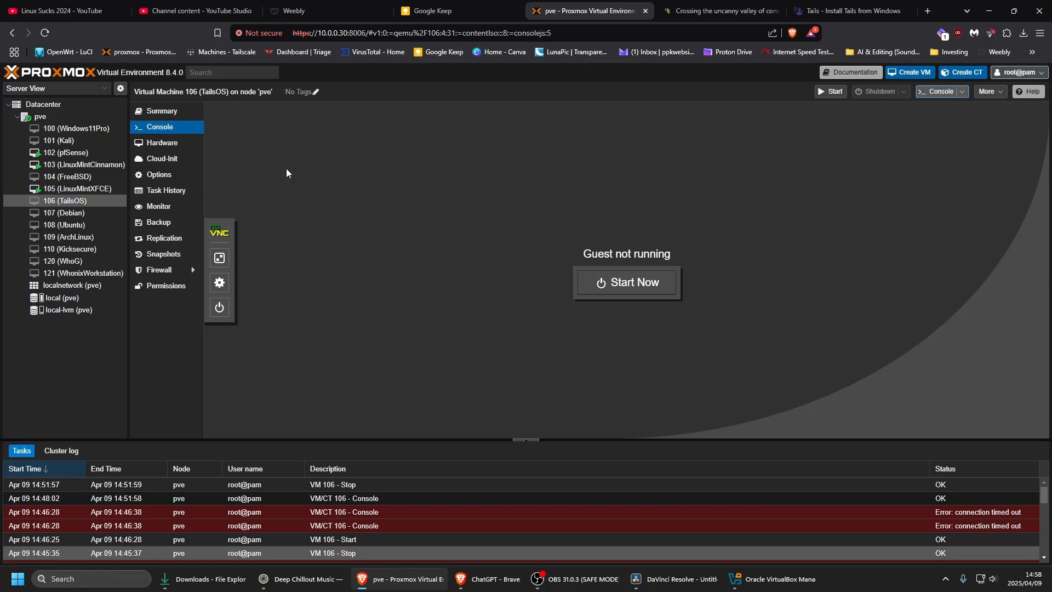
pyautogui.click(907, 71)
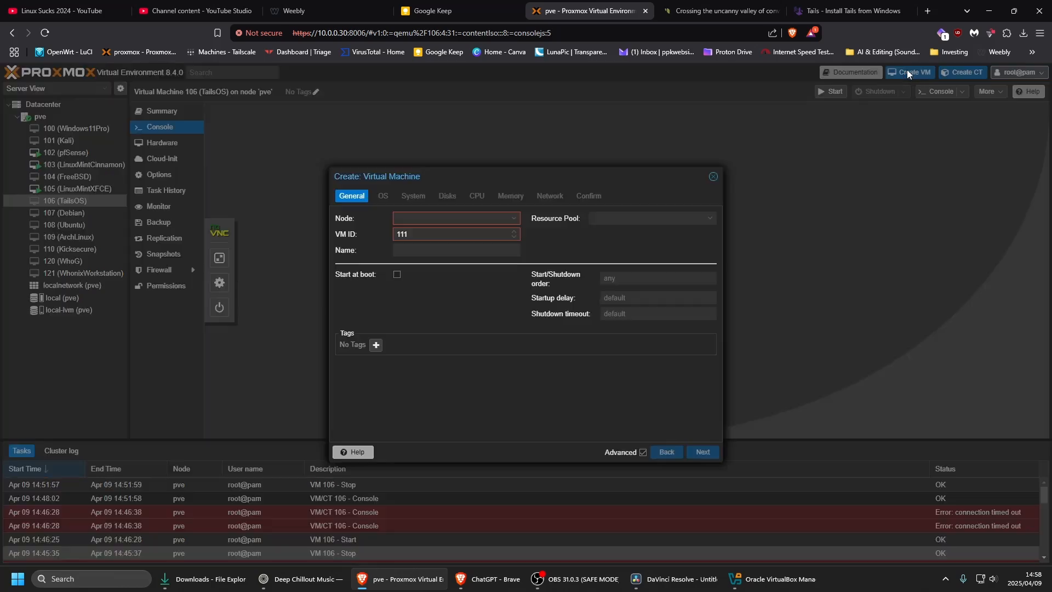
pyautogui.click(437, 251)
pyautogui.write('t')
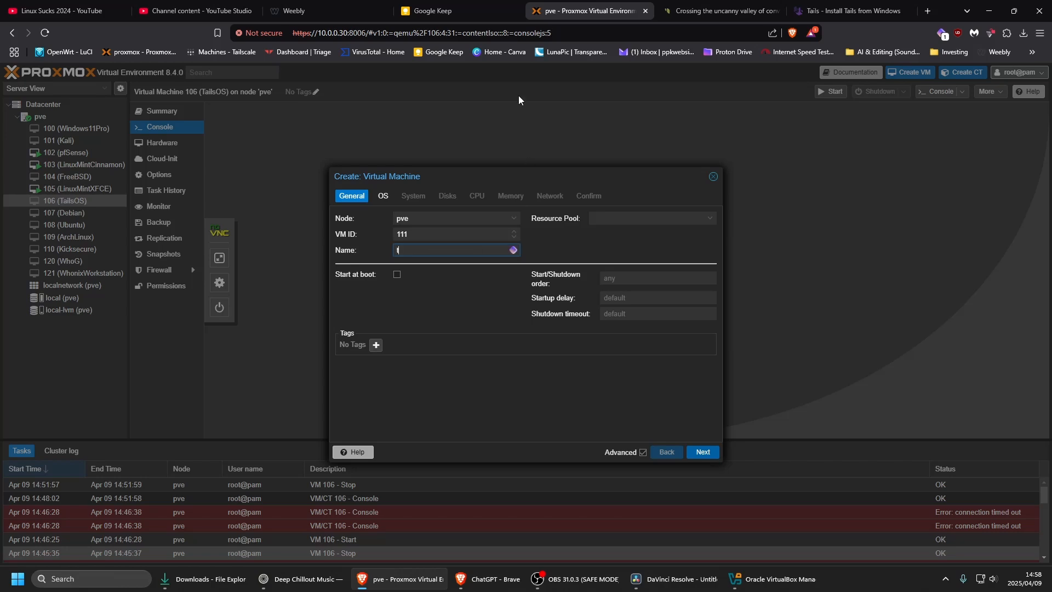
pyautogui.write('ails')
pyautogui.click(703, 453)
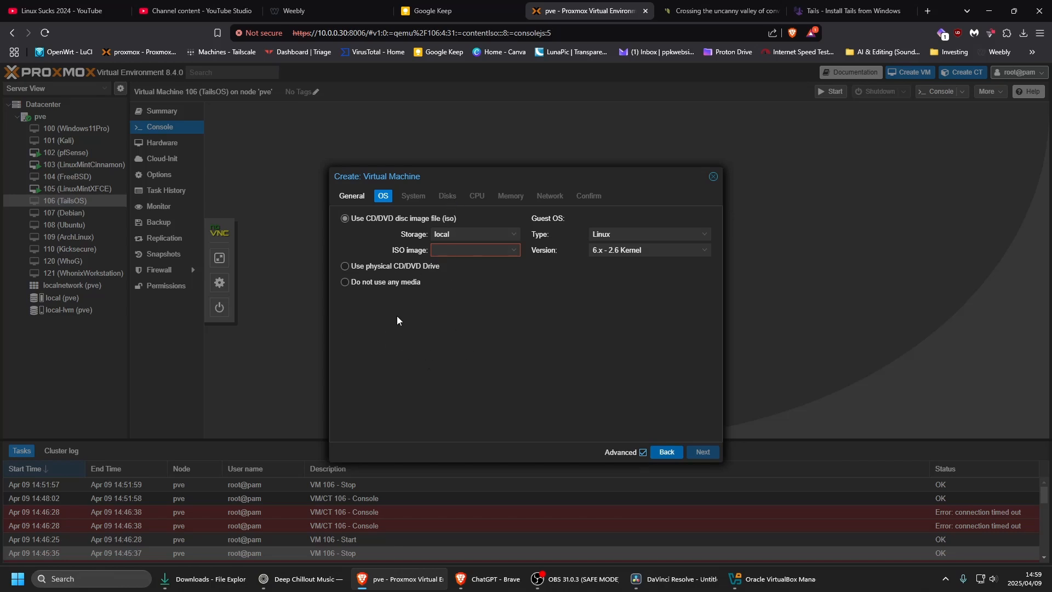
pyautogui.click(346, 282)
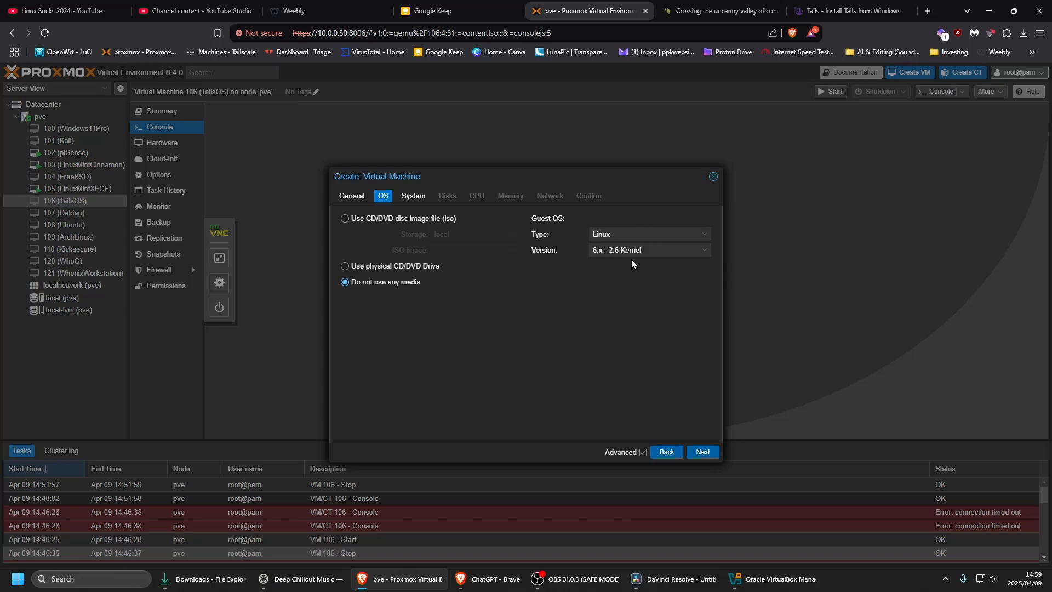
pyautogui.click(704, 453)
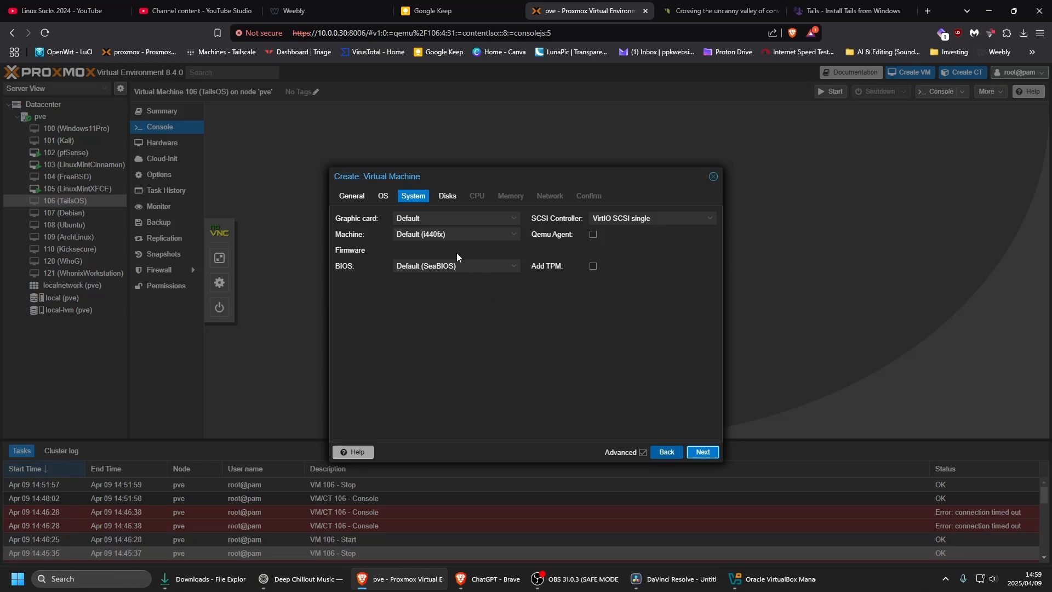
# Step: Remove the default 32 GiB scsi0 disk and select the CPU cores value
pyautogui.click(703, 452)
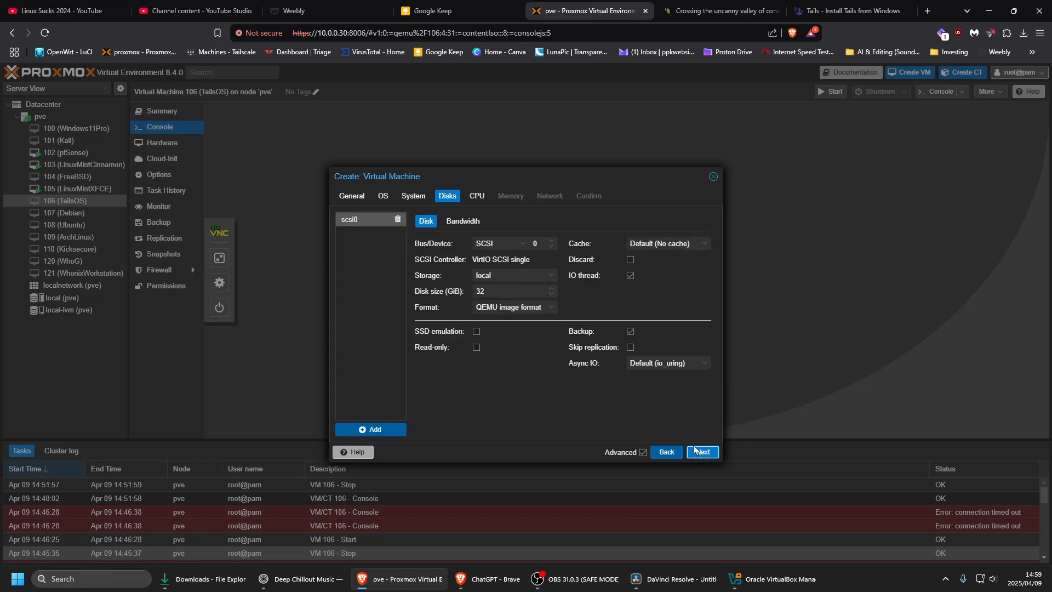
pyautogui.click(397, 219)
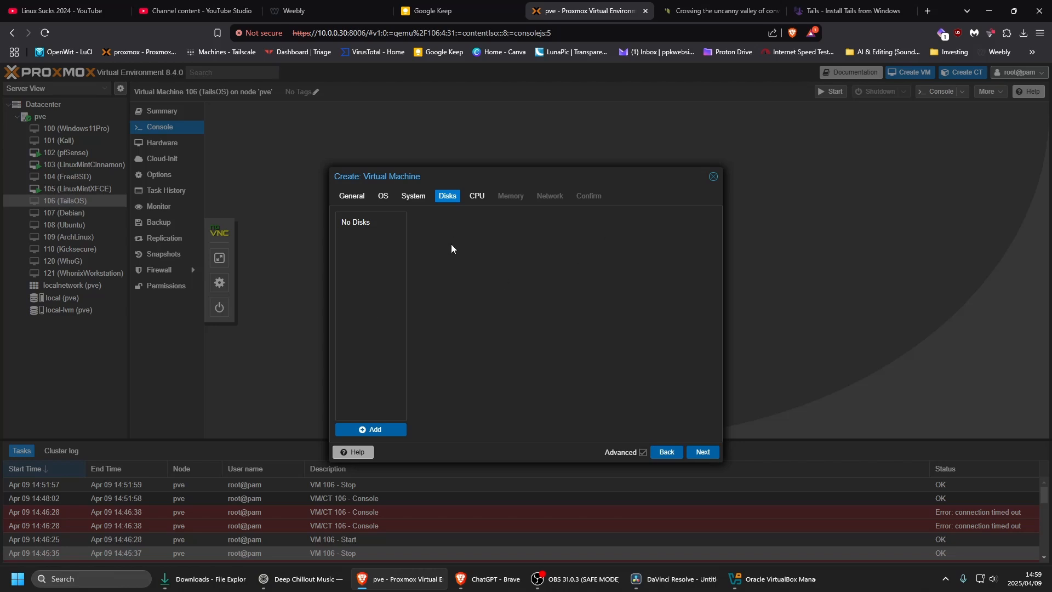
pyautogui.click(703, 452)
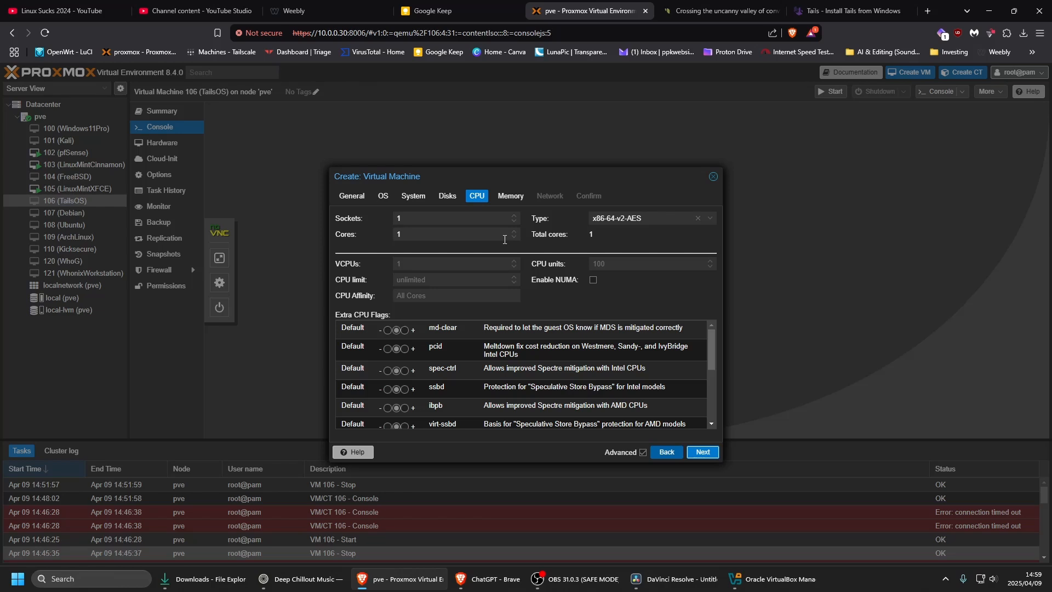
pyautogui.doubleClick(408, 237)
# Step: Keep default memory and attach the network device to bridge vmbr1 with firewall off
pyautogui.click(703, 452)
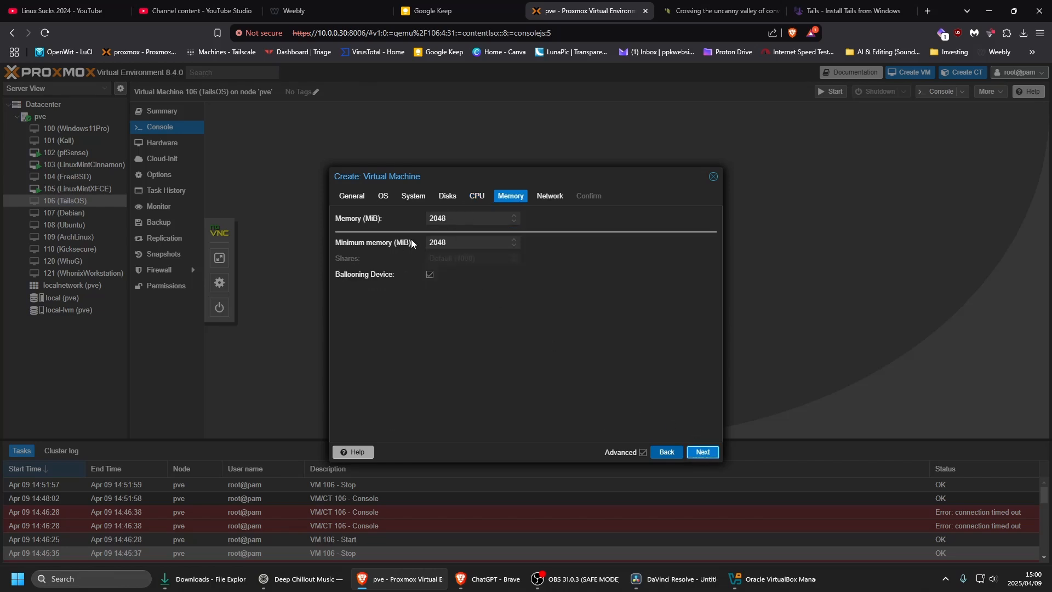
pyautogui.click(704, 452)
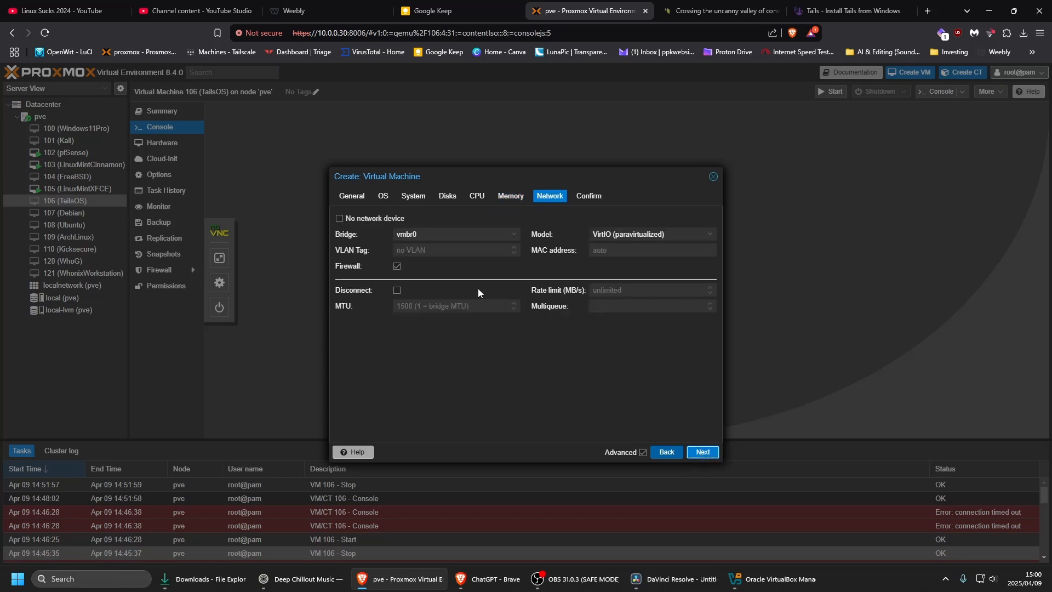
pyautogui.click(502, 239)
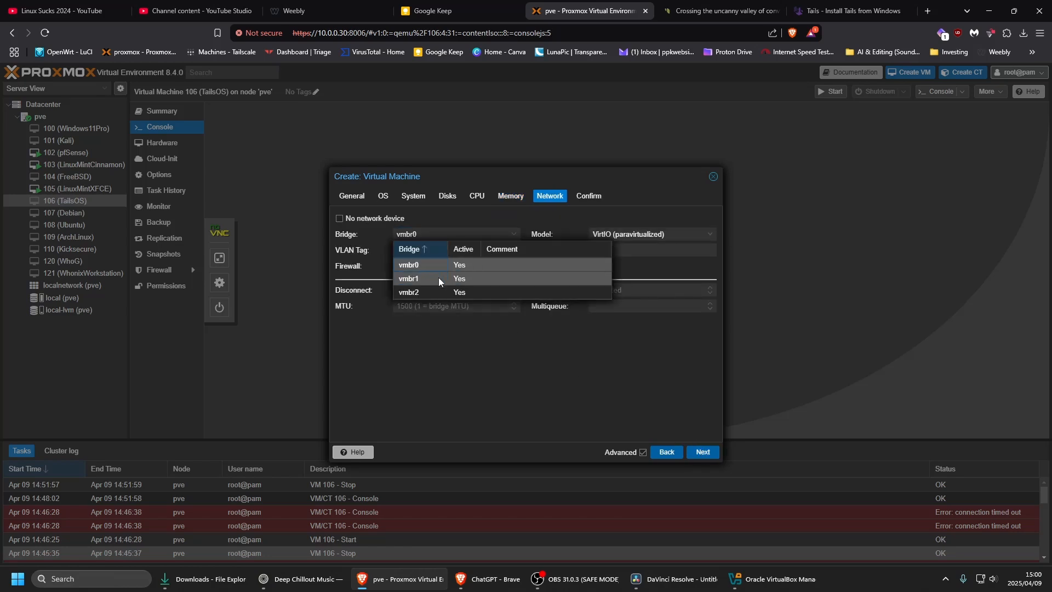
pyautogui.click(413, 278)
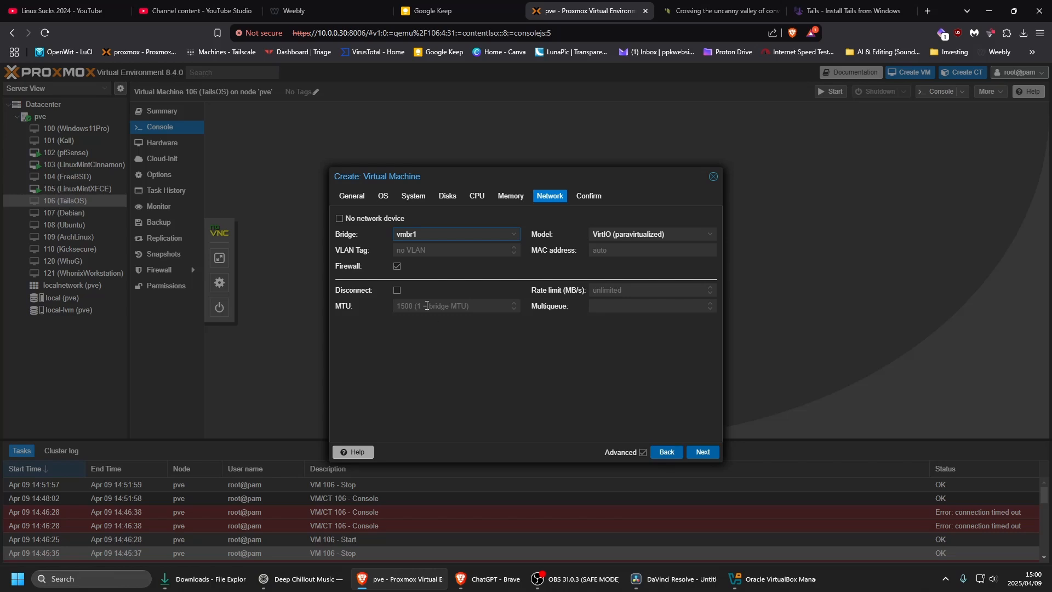
pyautogui.click(397, 268)
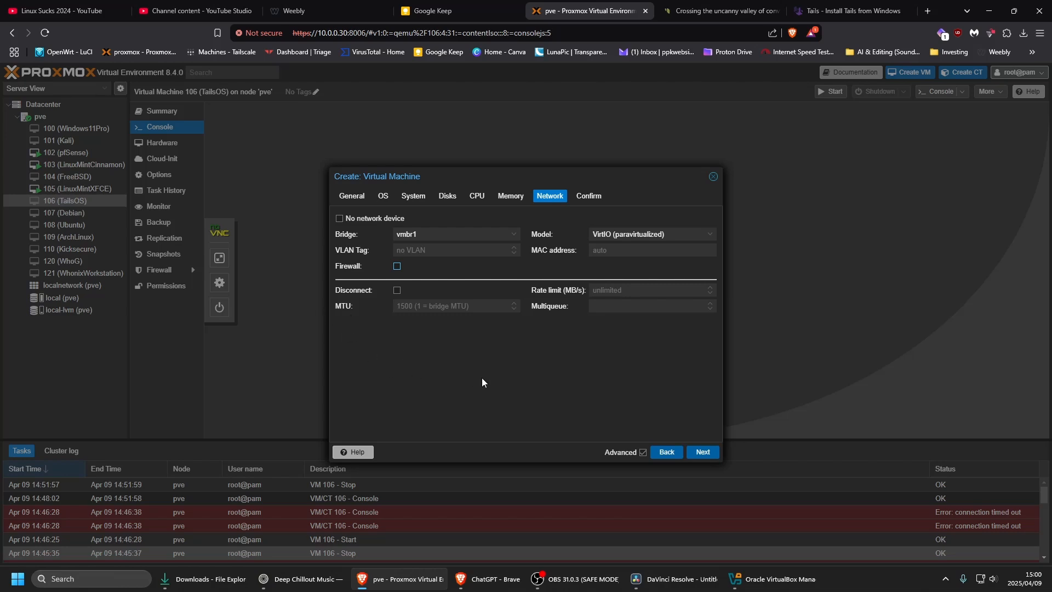
pyautogui.click(701, 452)
# Step: Finish creating VM 111 (tails) and view its hardware list
pyautogui.click(701, 452)
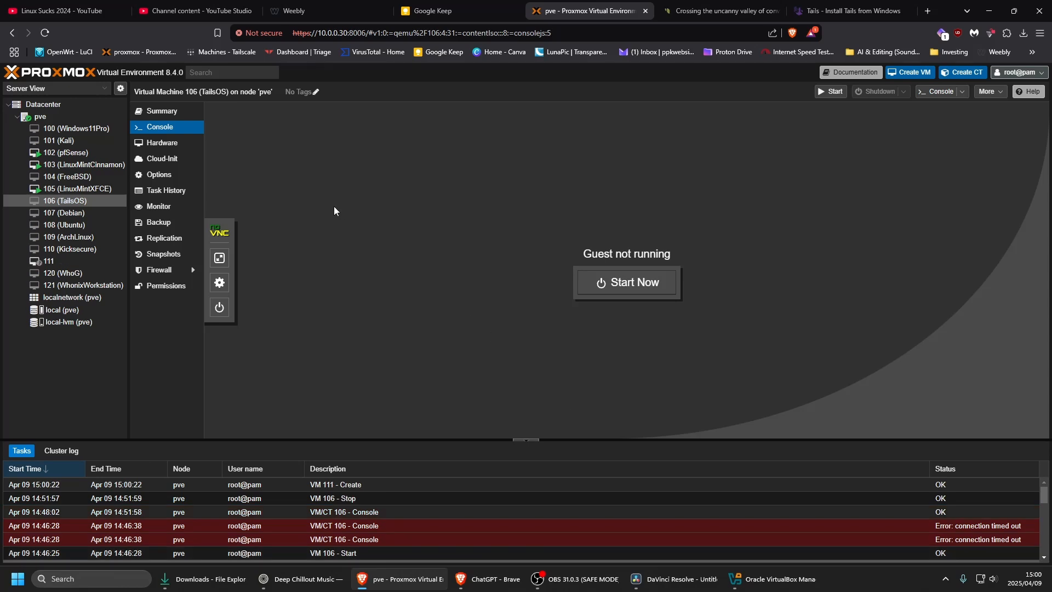
pyautogui.click(82, 262)
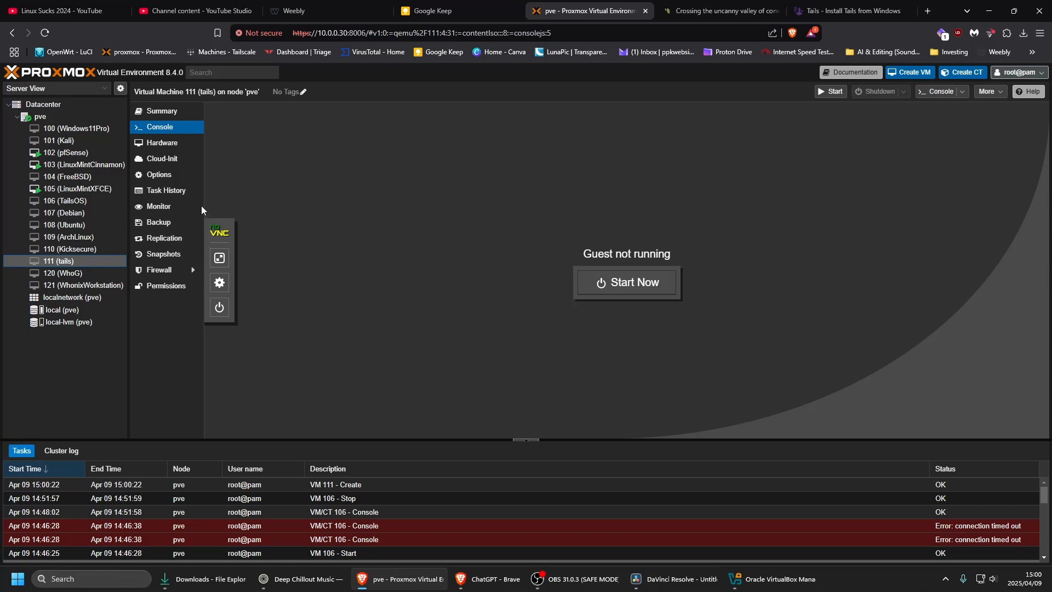
pyautogui.click(172, 146)
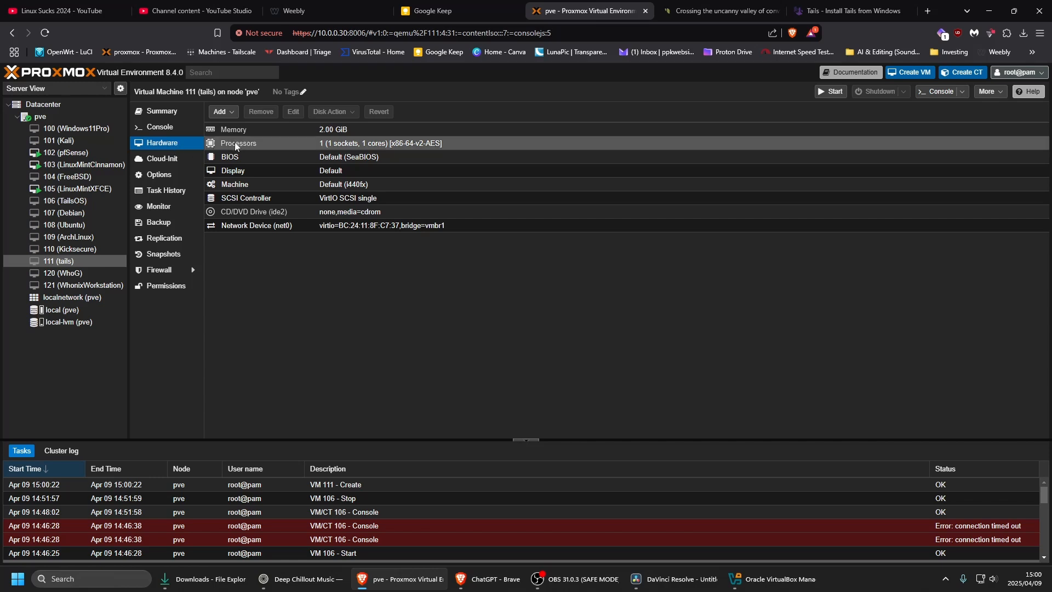
# Step: Add a USB device passing through the Kingston DataTraveler 2.0 by vendor/device ID 0930:6545
pyautogui.click(223, 112)
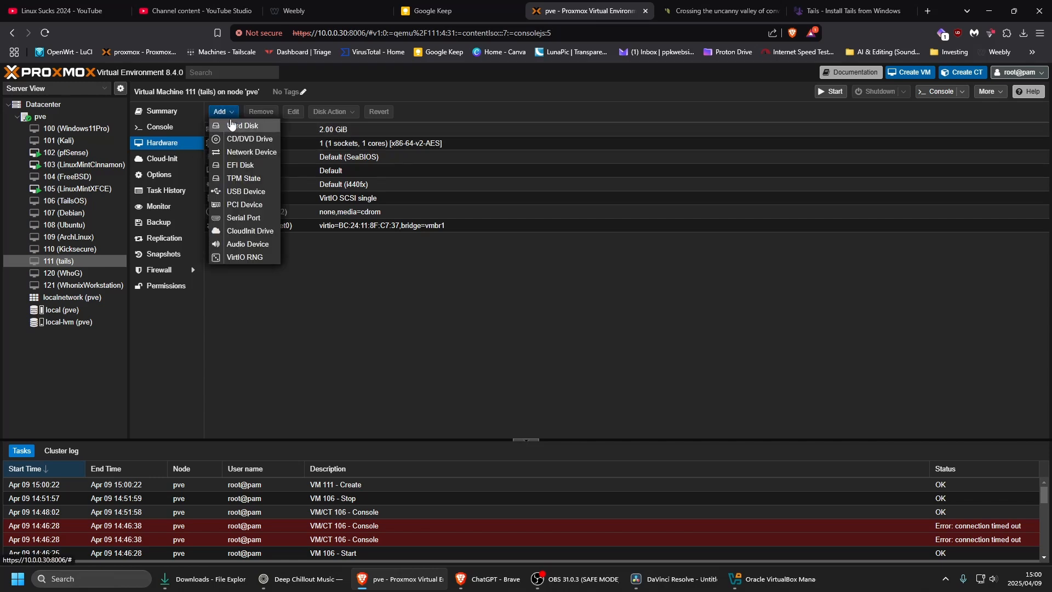
pyautogui.click(243, 193)
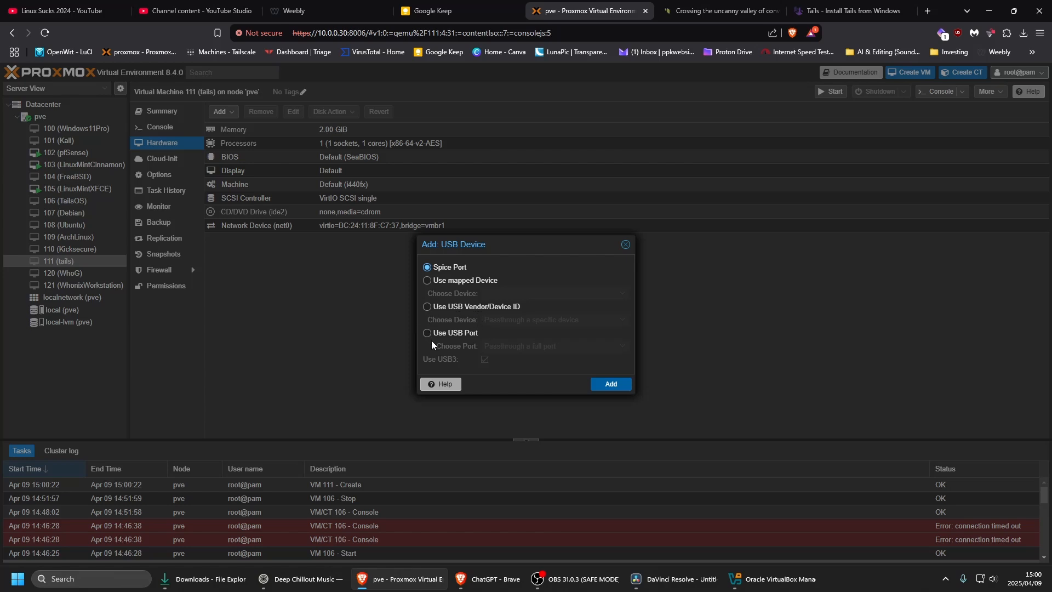
pyautogui.click(427, 280)
pyautogui.click(623, 296)
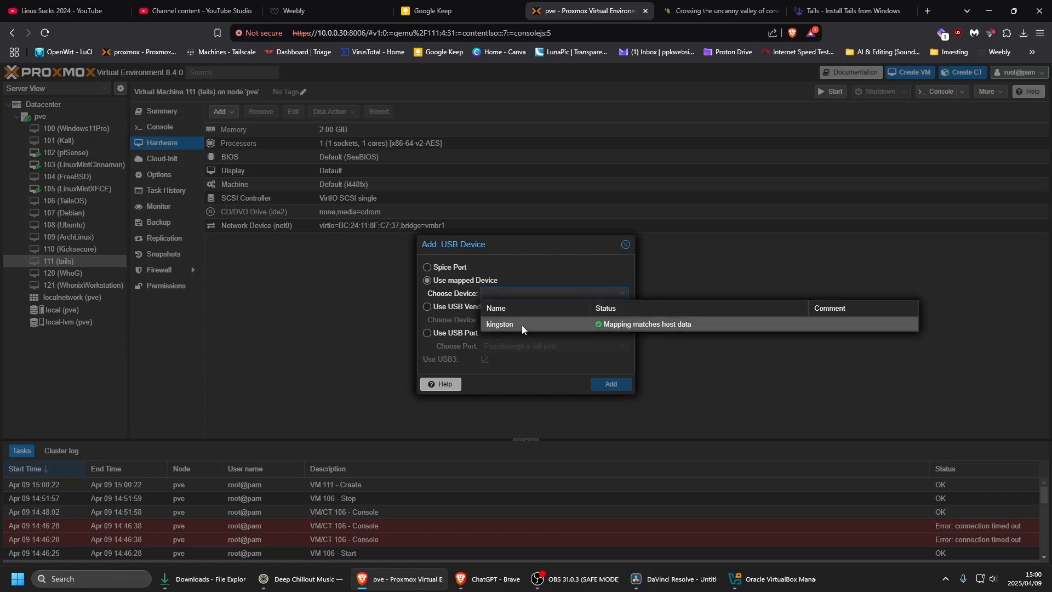
pyautogui.click(427, 333)
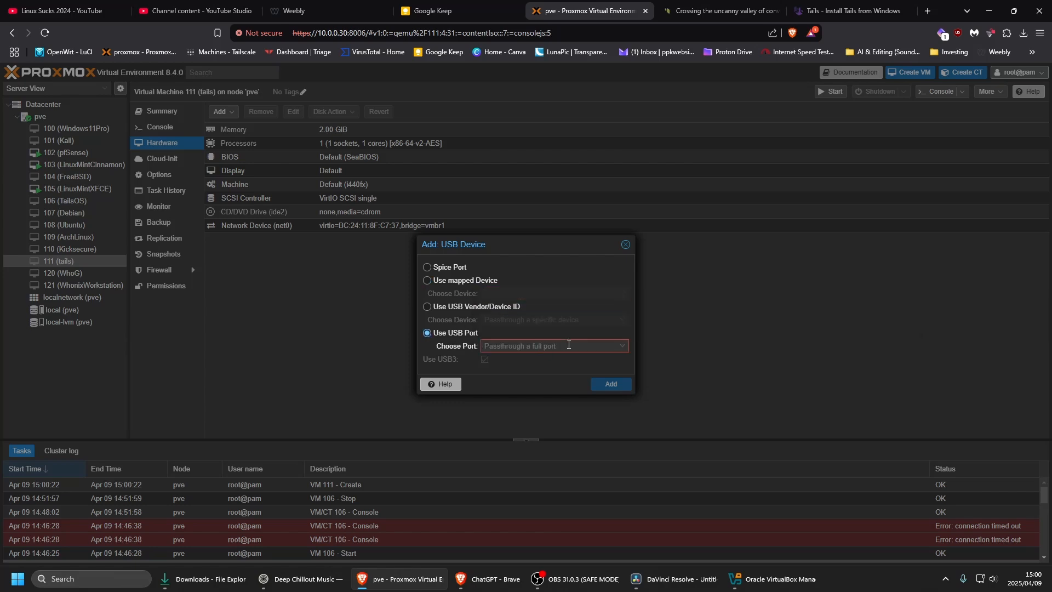
pyautogui.click(548, 346)
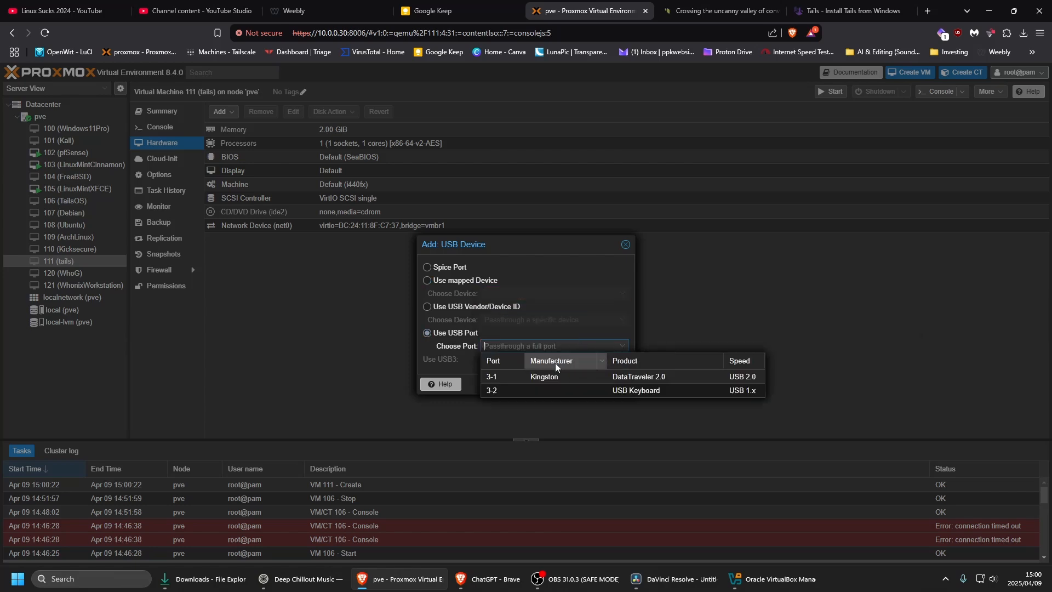
pyautogui.click(427, 307)
pyautogui.click(554, 319)
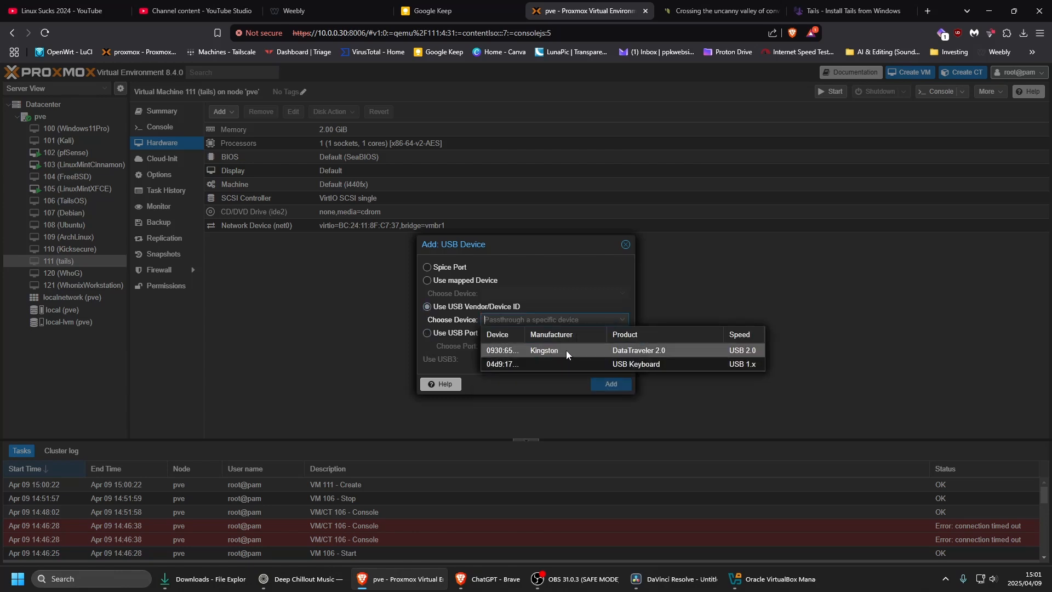
pyautogui.click(567, 354)
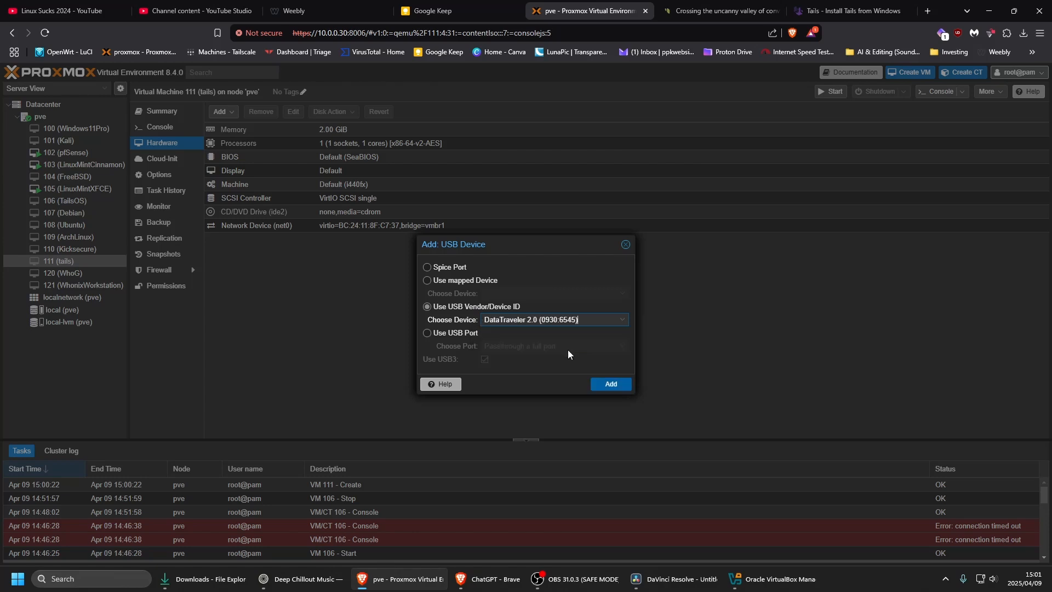
pyautogui.click(611, 384)
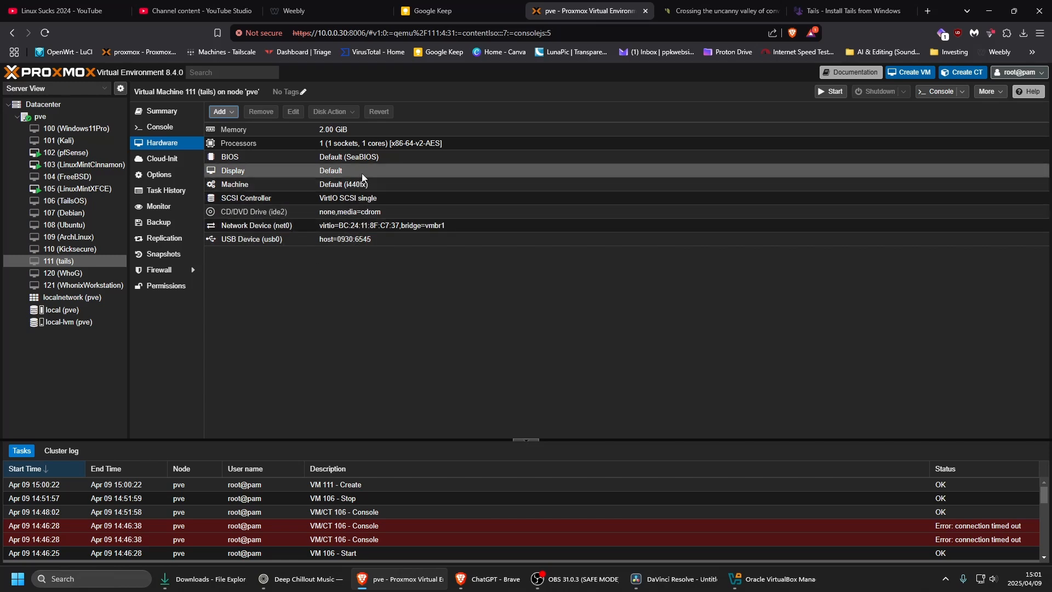
# Step: Enable usb0 and move it to the top of the boot order, ahead of ide2 and net0
pyautogui.click(160, 175)
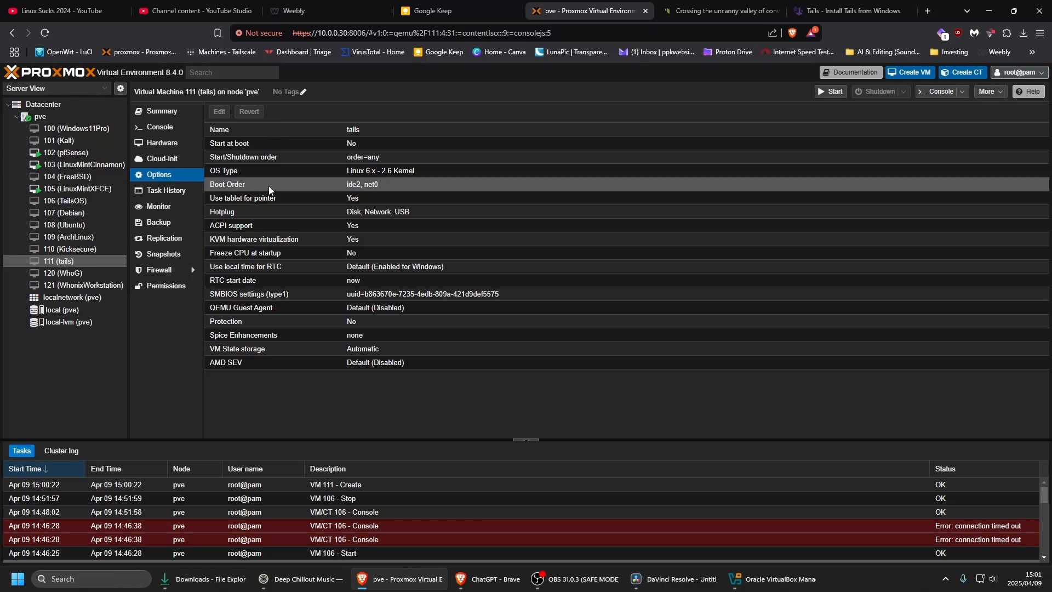
pyautogui.doubleClick(248, 184)
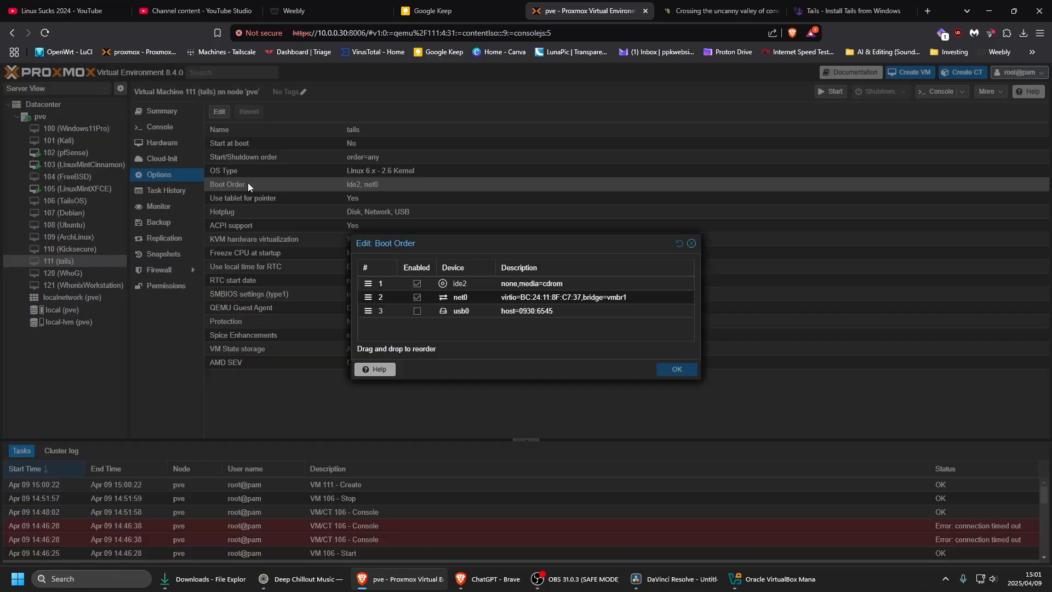
pyautogui.click(417, 311)
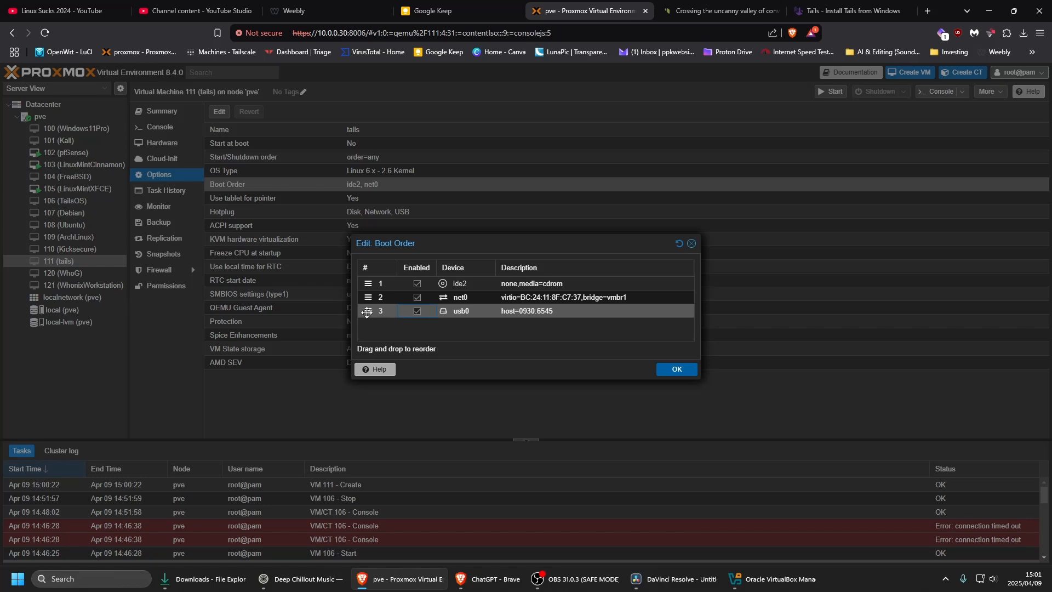
pyautogui.moveTo(368, 311); pyautogui.dragTo(373, 280)
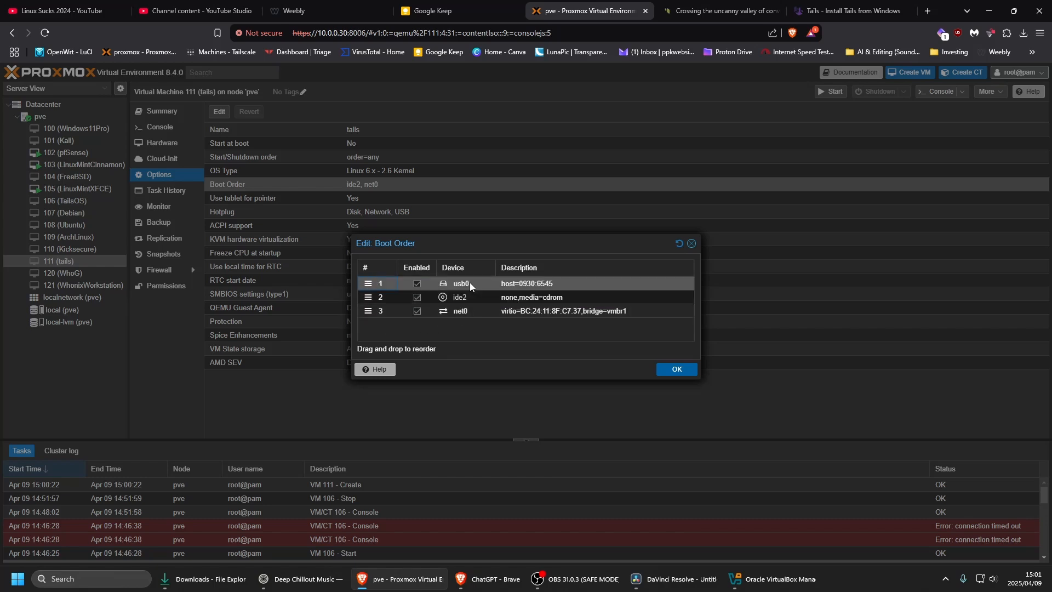
pyautogui.click(677, 369)
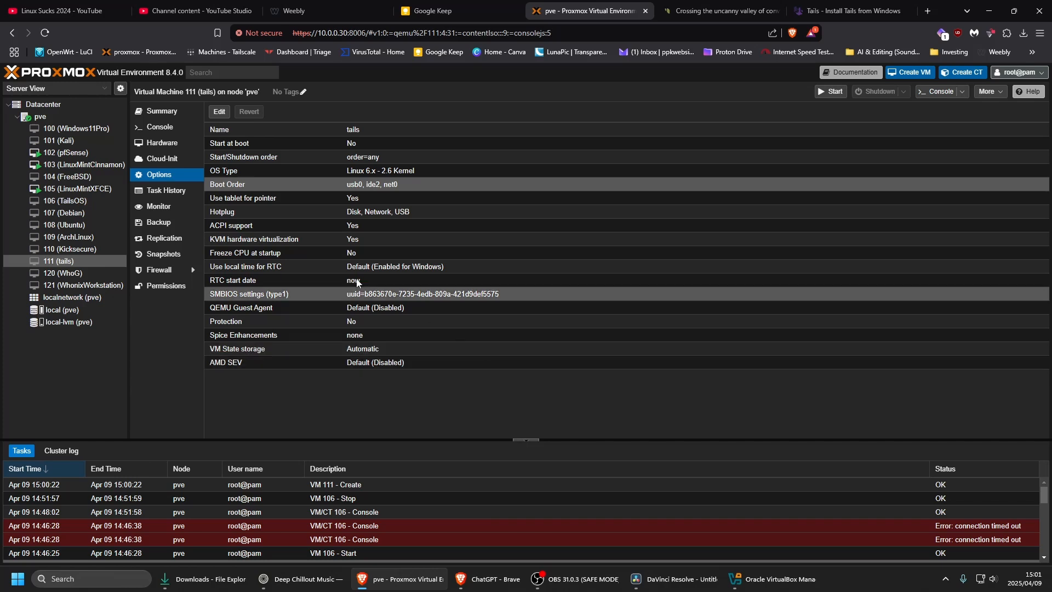
pyautogui.click(162, 128)
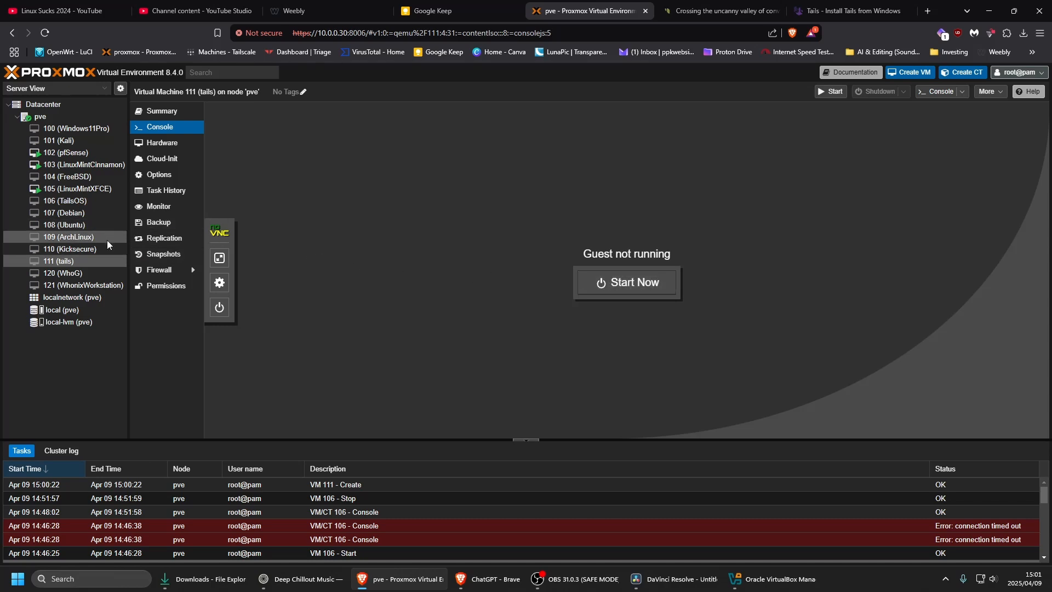
# Step: Select VM 106 (TailsOS) in the tree and start it from the console panel
pyautogui.click(87, 203)
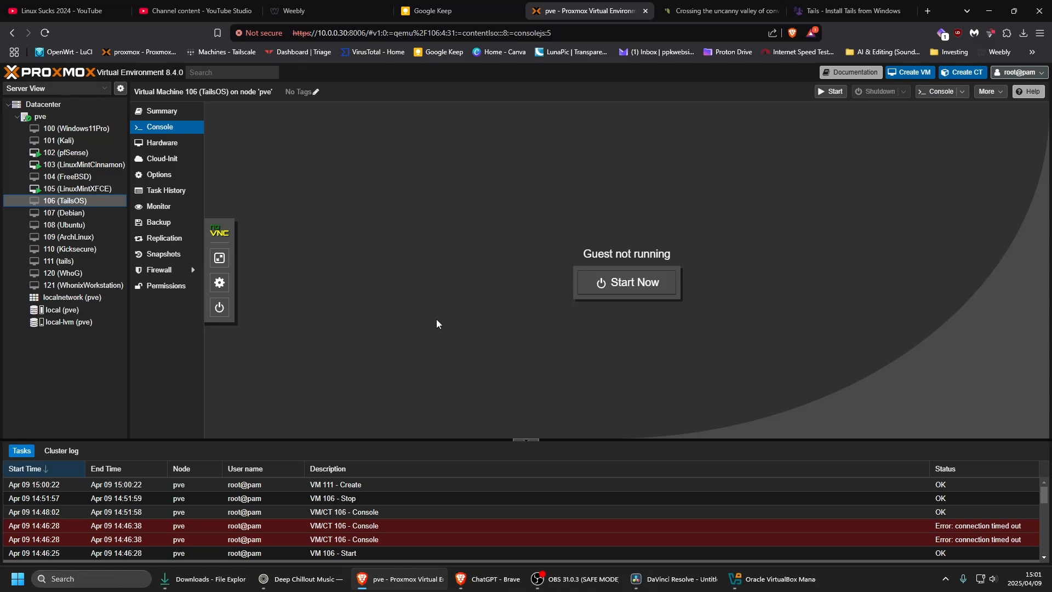
pyautogui.click(627, 288)
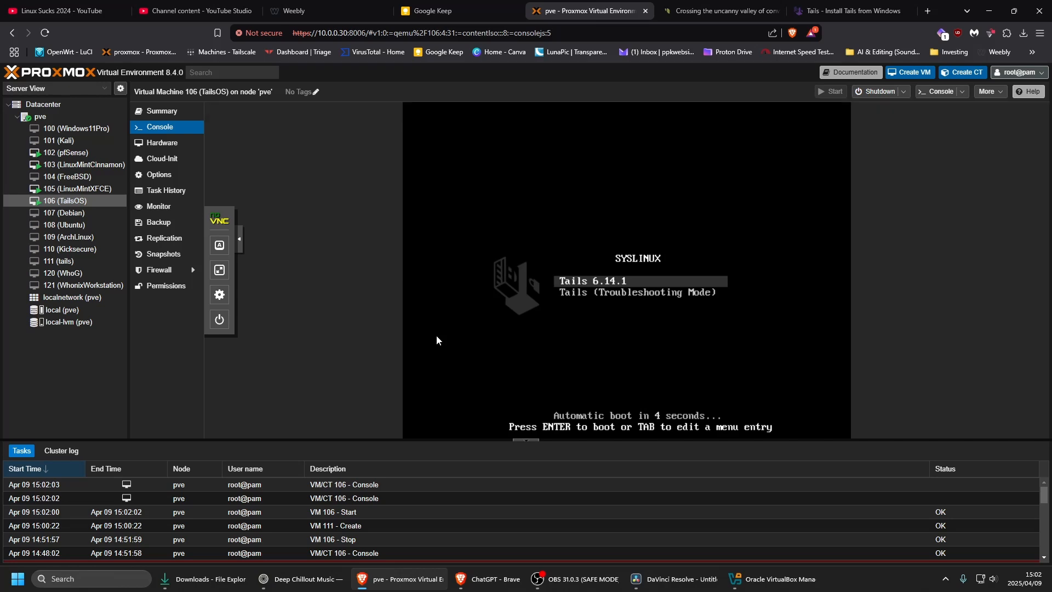
# Step: Stop the SYSLINUX countdown and return the selection to the Tails 6.14.1 entry
pyautogui.press('Down')
pyautogui.press('Up')
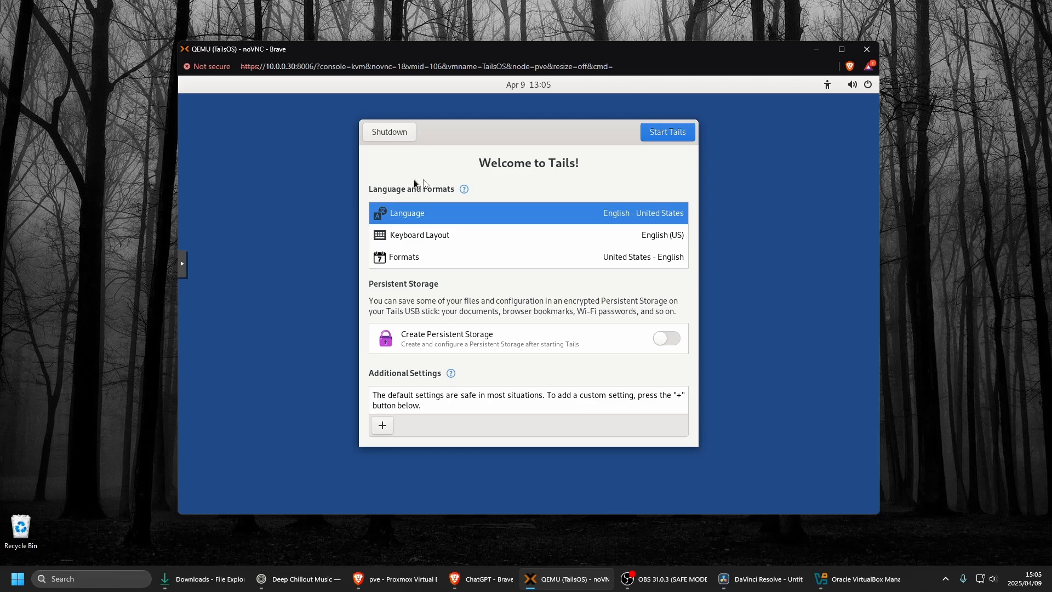
# Step: Switch on Create Persistent Storage in the Welcome to Tails dialog and start Tails
pyautogui.moveTo(537, 132); pyautogui.dragTo(522, 135)
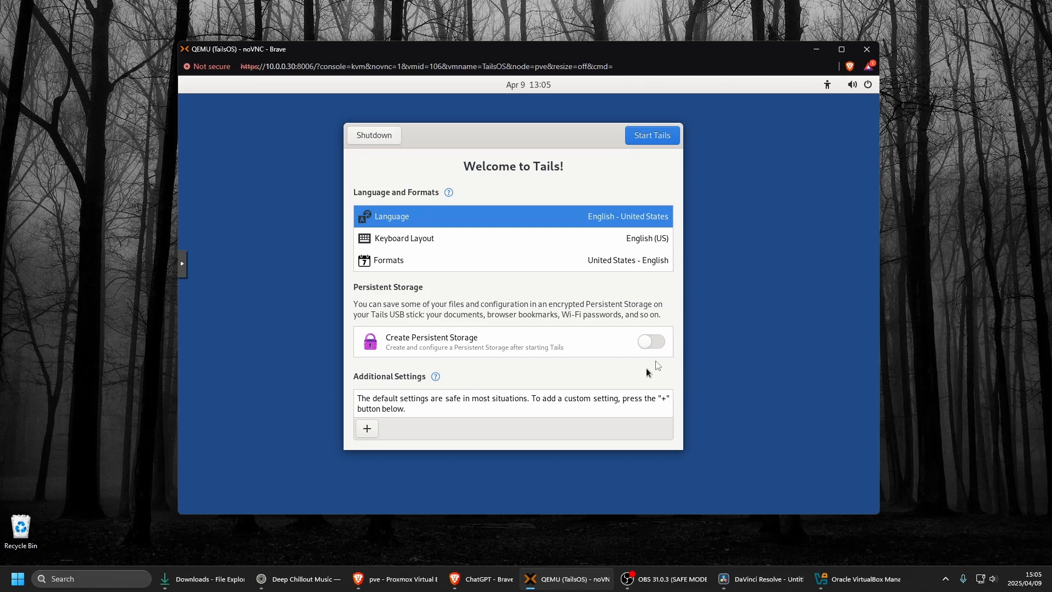
pyautogui.click(656, 346)
pyautogui.click(651, 136)
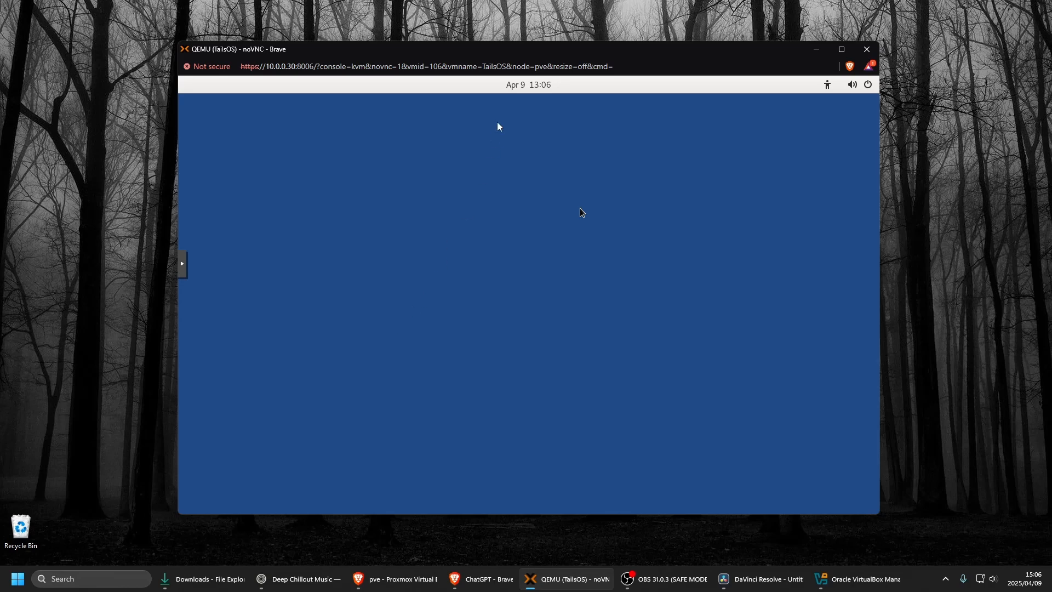
# Step: Reposition the noVNC console window while the Tor Connection and Persistent Storage windows load
pyautogui.moveTo(585, 58); pyautogui.dragTo(561, 53)
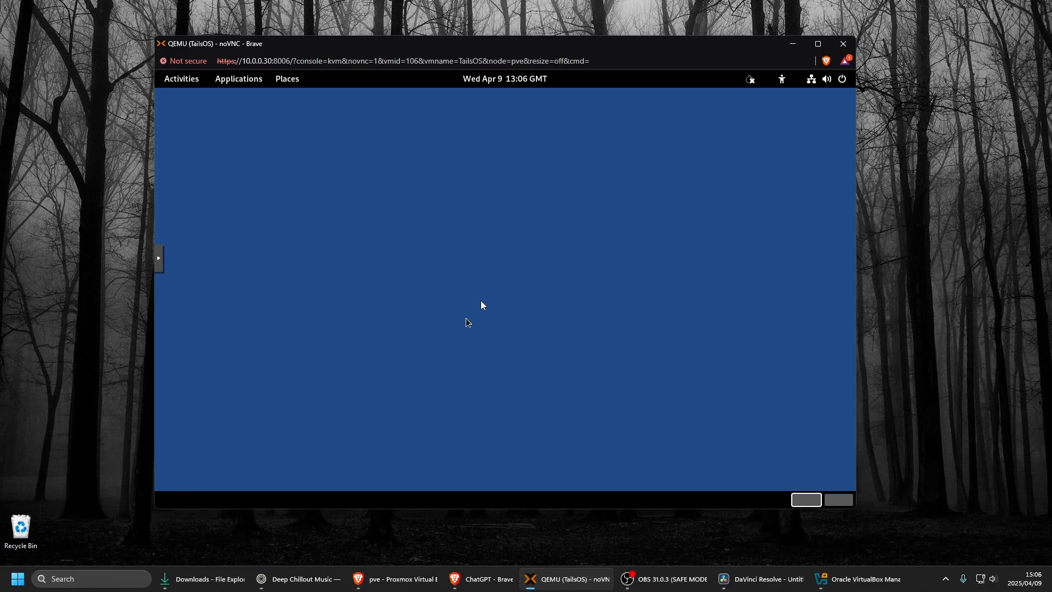
pyautogui.moveTo(610, 48); pyautogui.dragTo(597, 71)
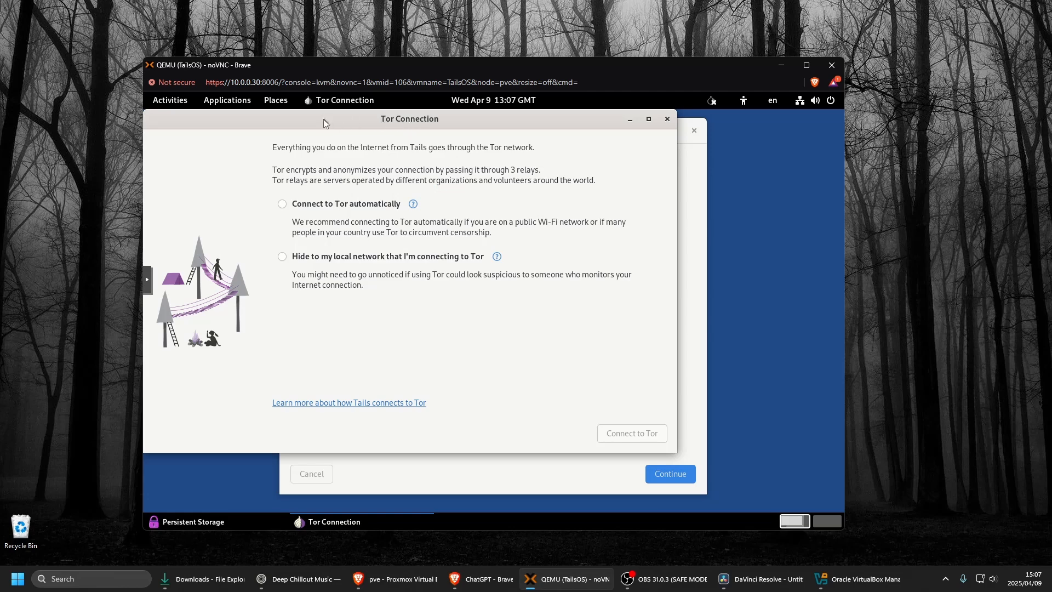
# Step: Move the Tor Connection window aside and minimize it to bring Persistent Storage forward
pyautogui.moveTo(323, 119); pyautogui.dragTo(381, 146)
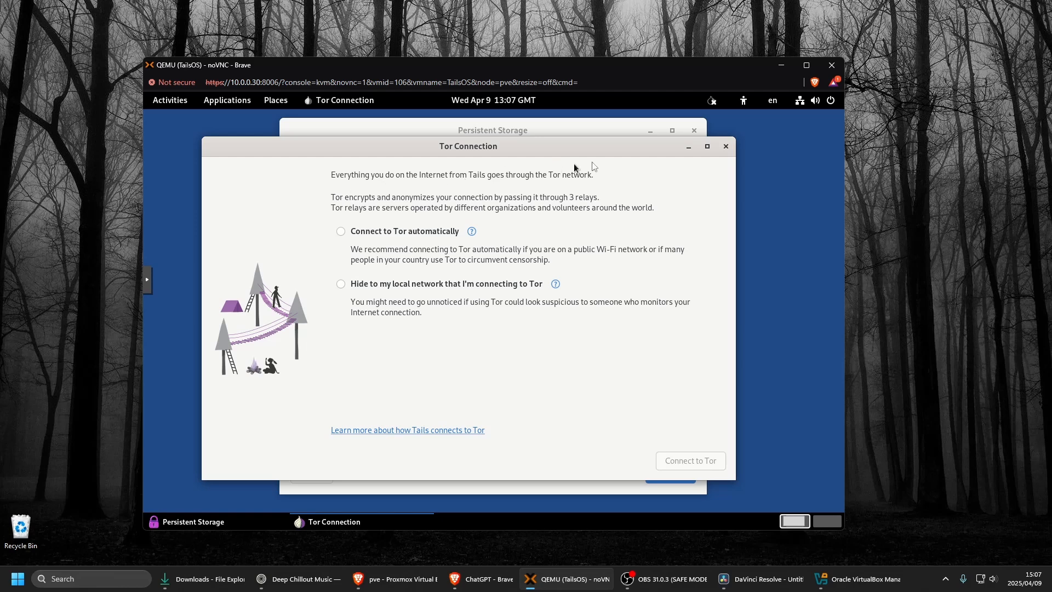
pyautogui.click(689, 147)
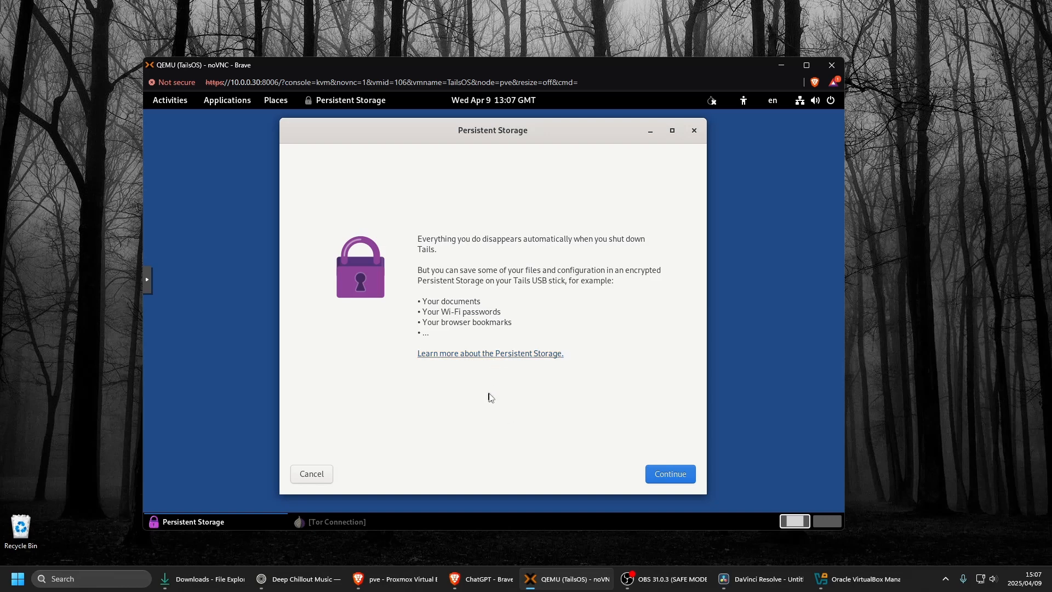
# Step: Enter and confirm a Persistent Storage passphrase and begin creating the encrypted partition
pyautogui.click(665, 475)
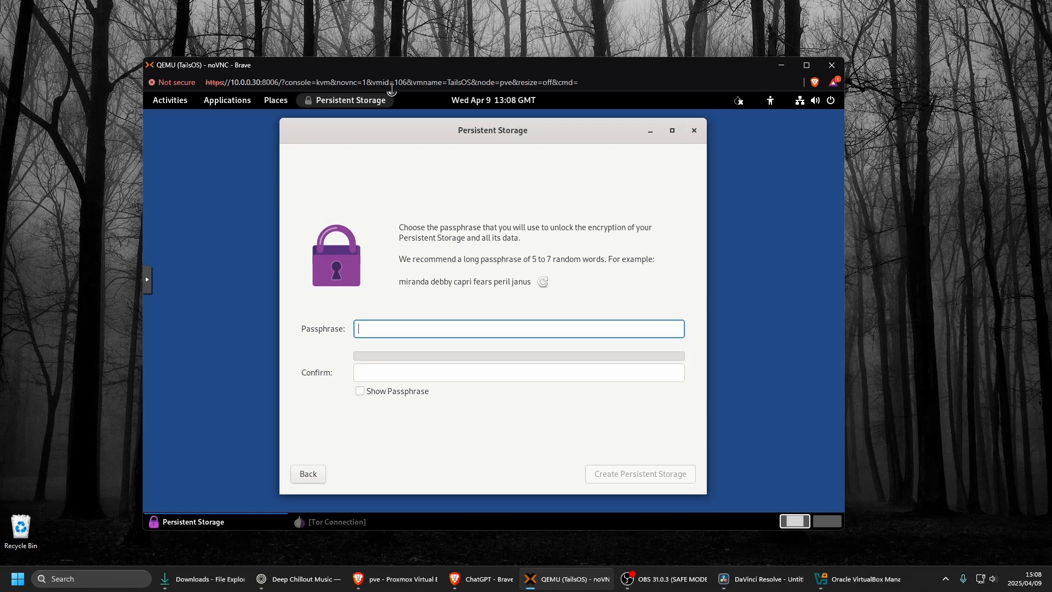
pyautogui.press('Tab')
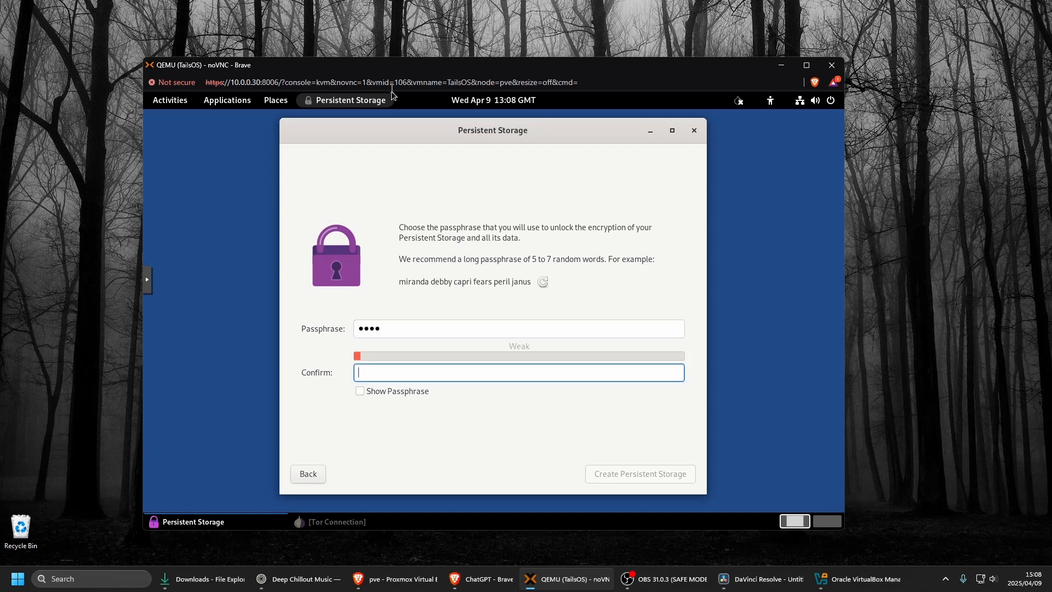
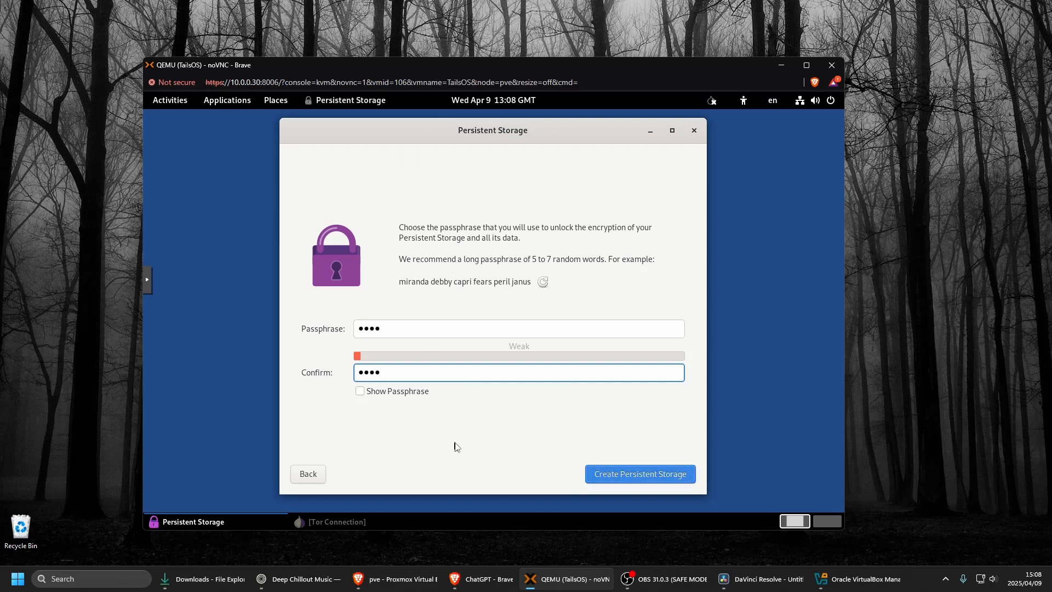
pyautogui.press('Return')
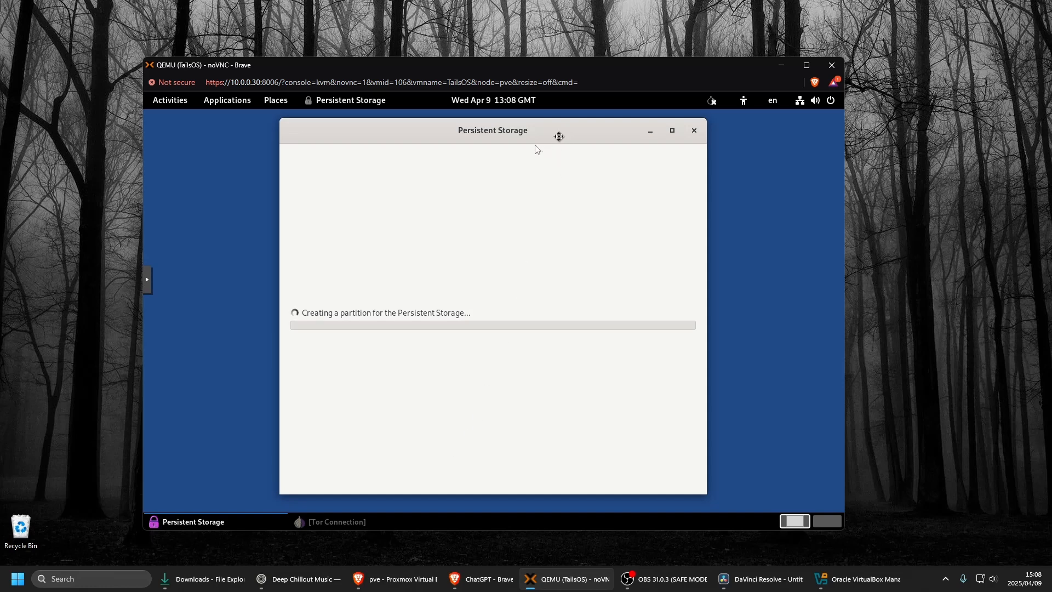
# Step: Shift the Persistent Storage window and the noVNC console window to the left
pyautogui.moveTo(566, 132); pyautogui.dragTo(534, 145)
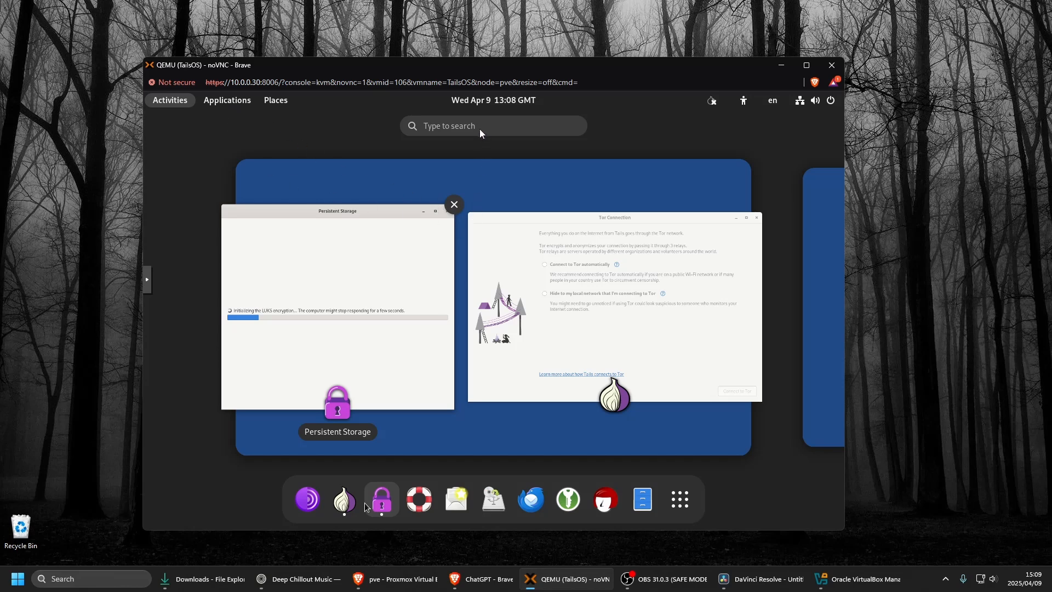
pyautogui.moveTo(541, 68); pyautogui.dragTo(499, 73)
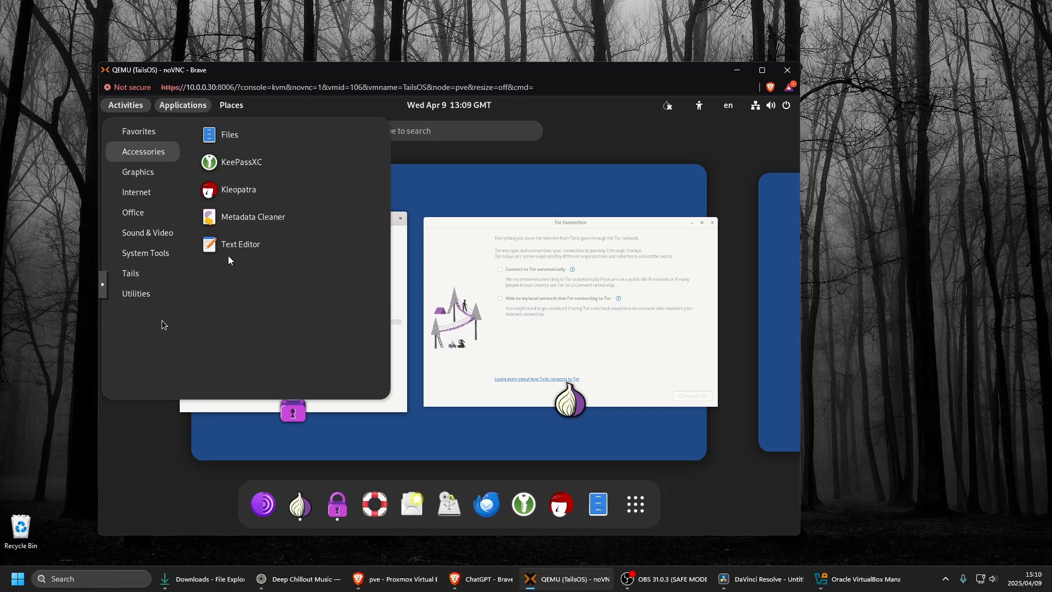
# Step: Show the Internet applications, including Tor Browser, and move the console window up-left
pyautogui.moveTo(166, 132)
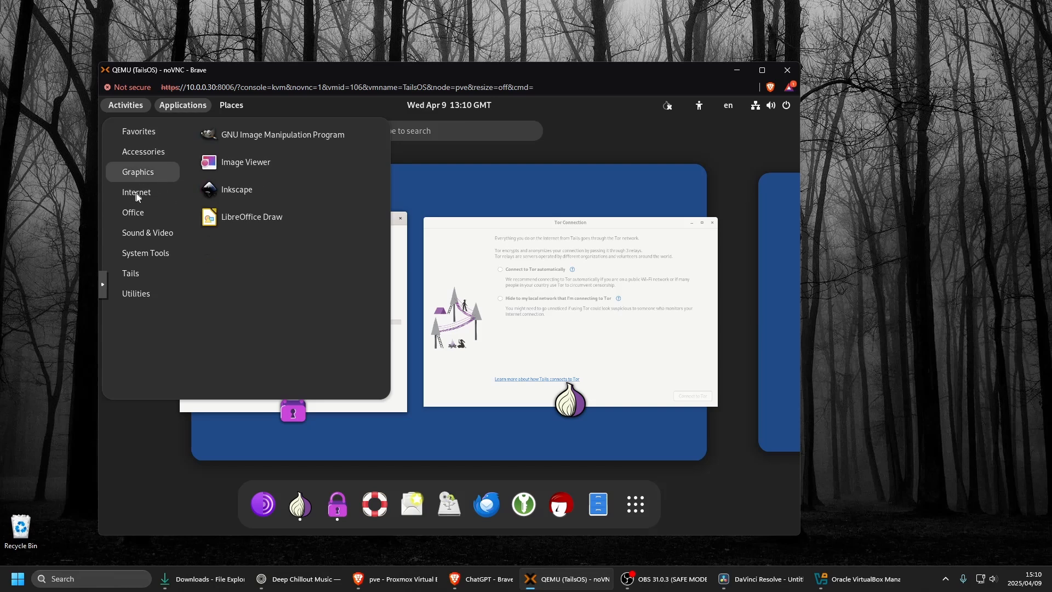
pyautogui.moveTo(136, 204)
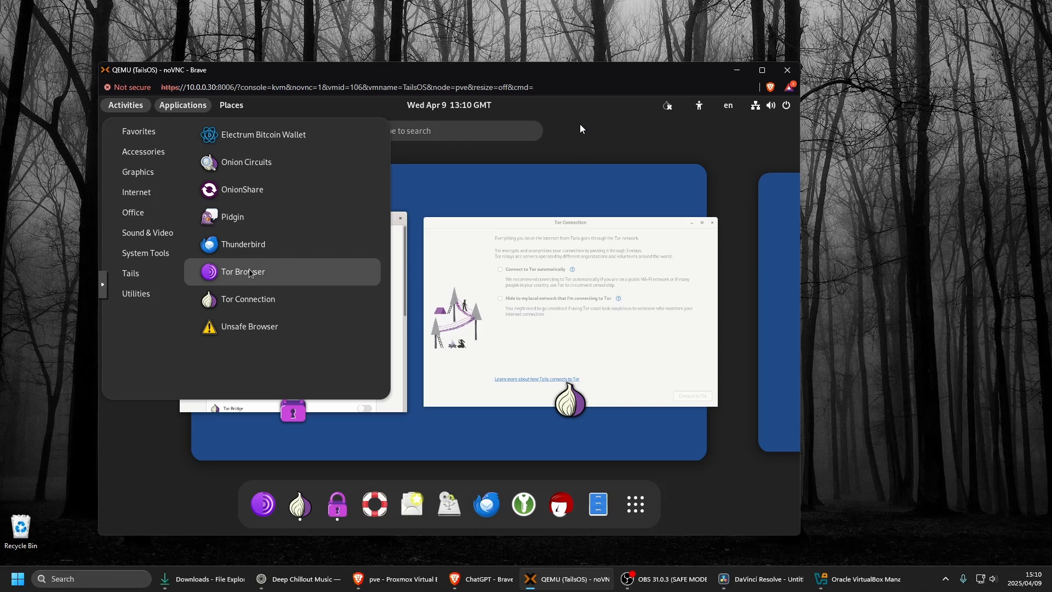
pyautogui.moveTo(610, 70); pyautogui.dragTo(588, 62)
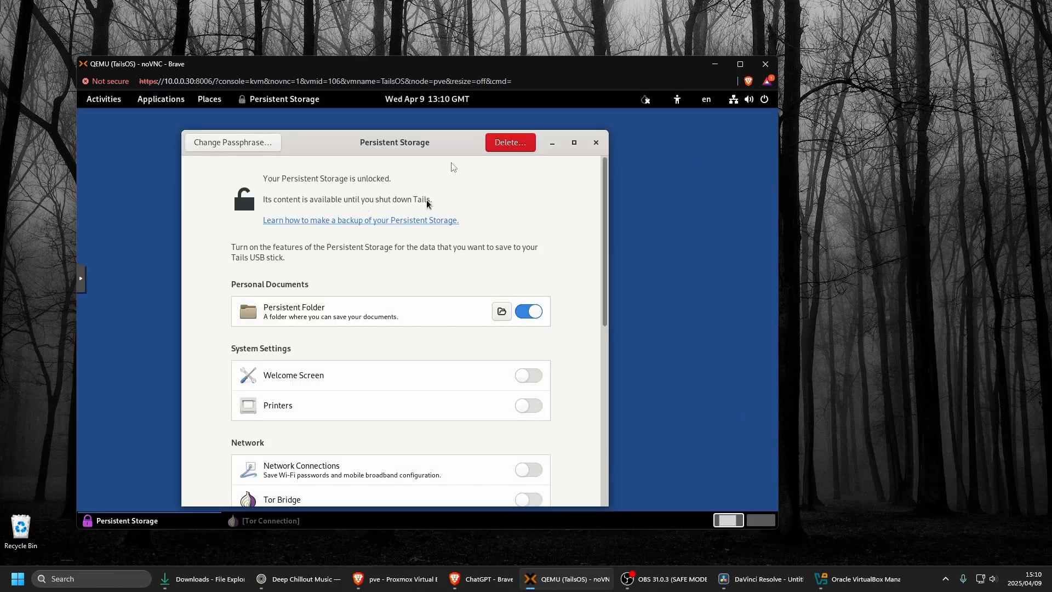
# Step: Open the Persistent Folder from Persistent Storage settings and scroll through the feature list
pyautogui.moveTo(447, 138); pyautogui.dragTo(440, 133)
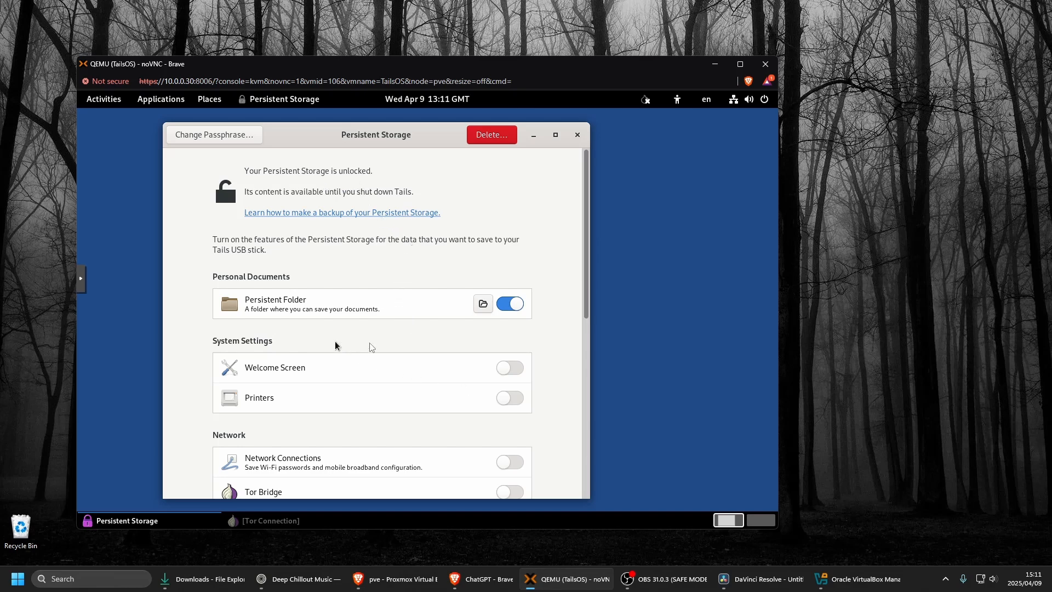
pyautogui.click(484, 311)
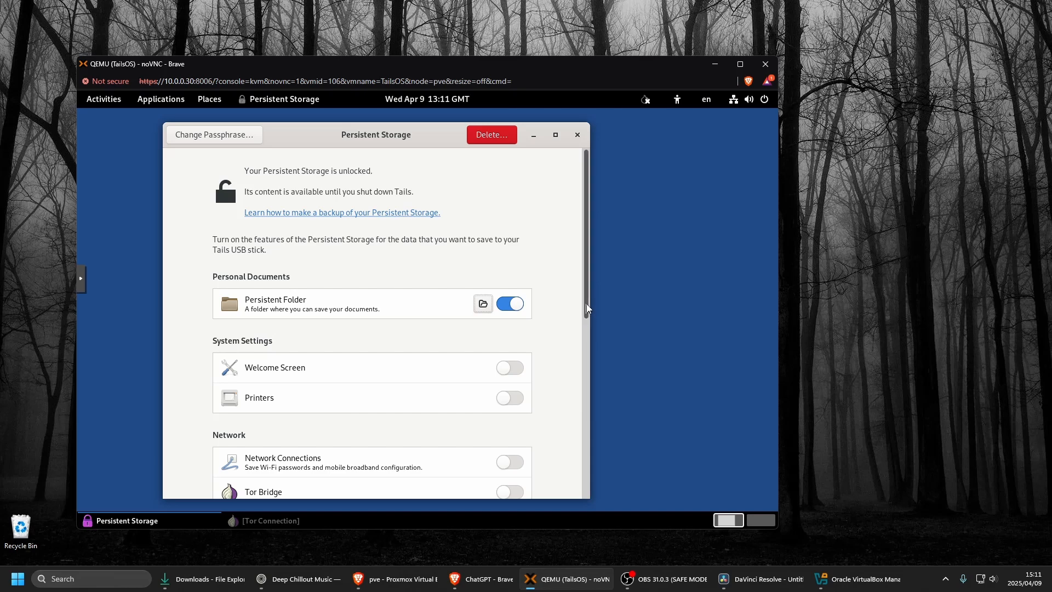
pyautogui.scroll(-1, 587, 337)
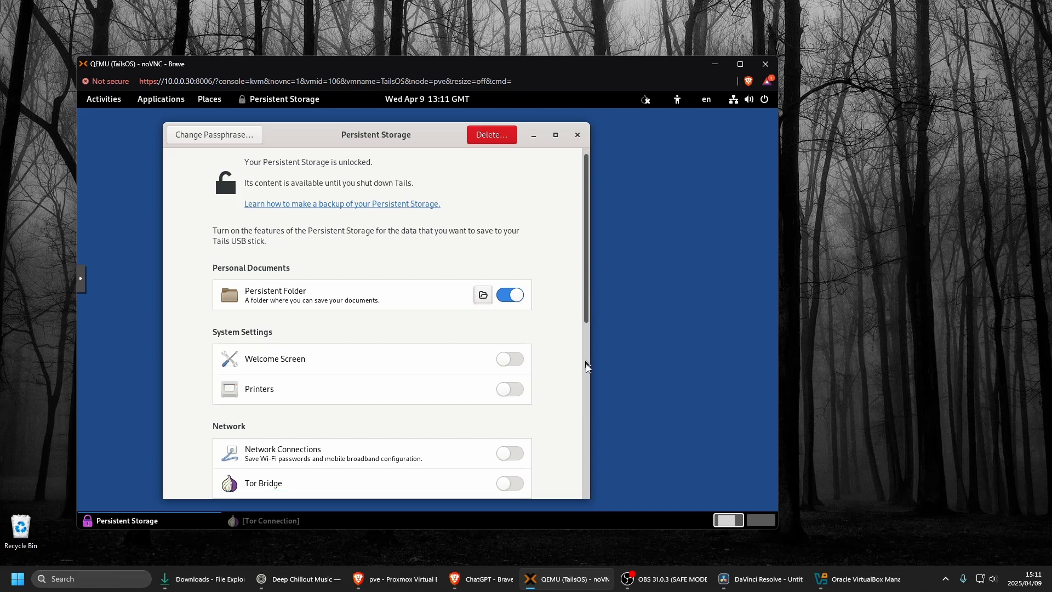
pyautogui.scroll(-2, 585, 367)
pyautogui.scroll(-3, 587, 393)
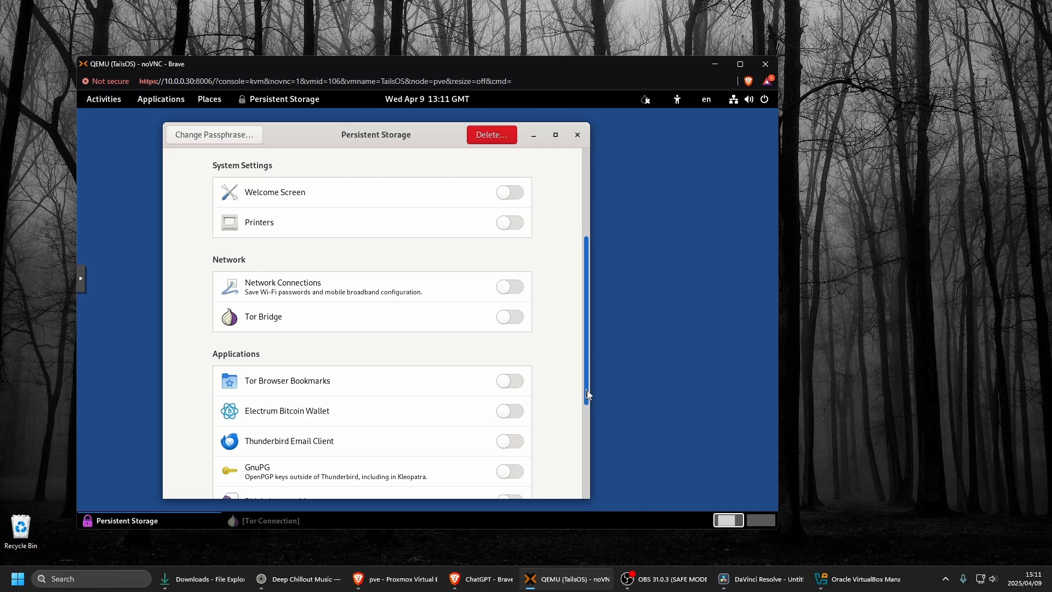
pyautogui.moveTo(587, 390); pyautogui.dragTo(587, 265)
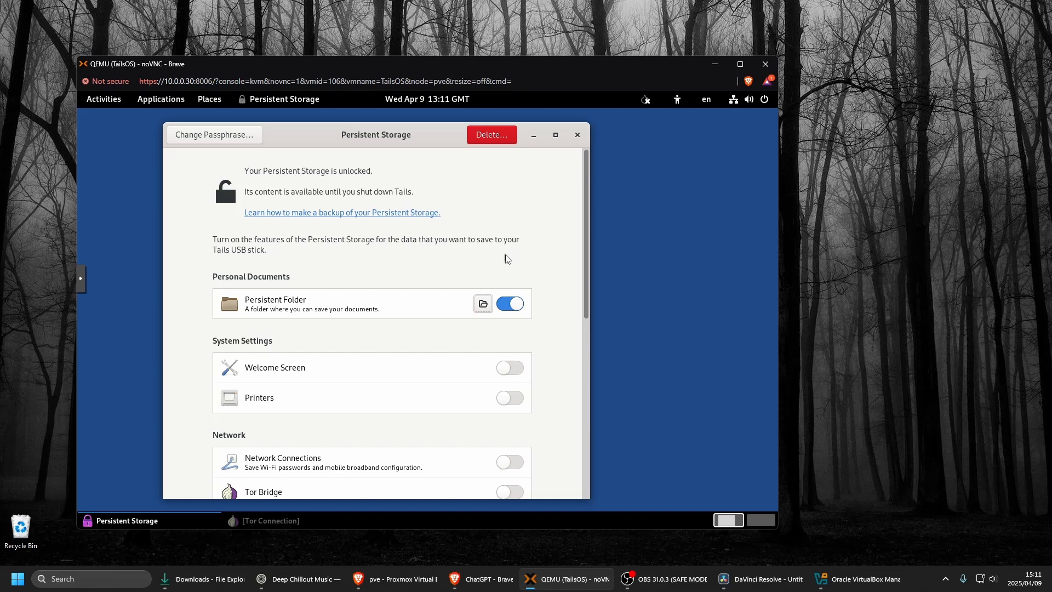
# Step: Close the Tor Browser window showing the local Persistent Storage documentation
pyautogui.moveTo(587, 256); pyautogui.dragTo(589, 282)
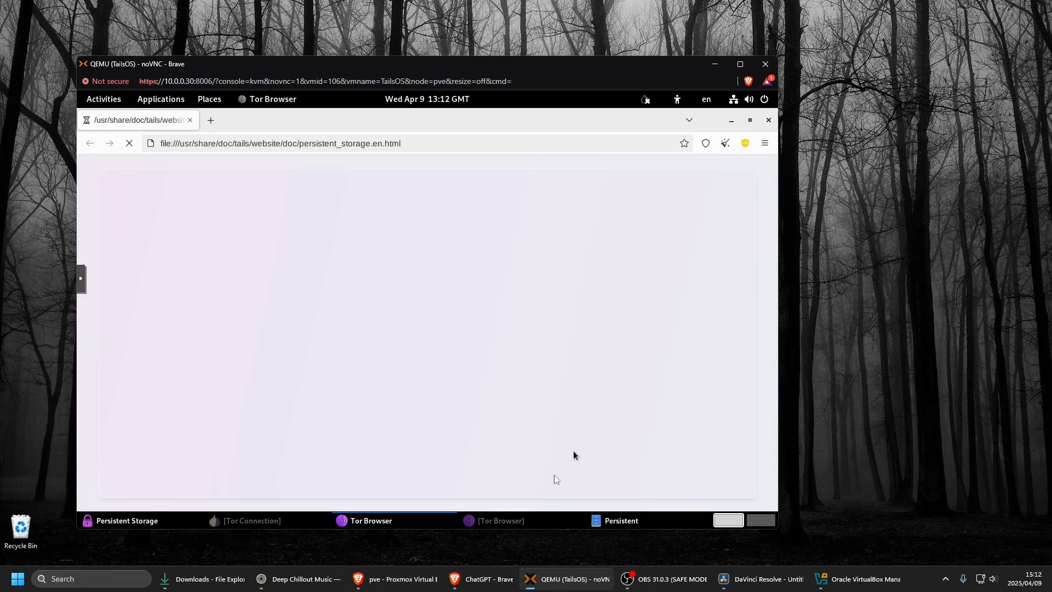
pyautogui.click(770, 121)
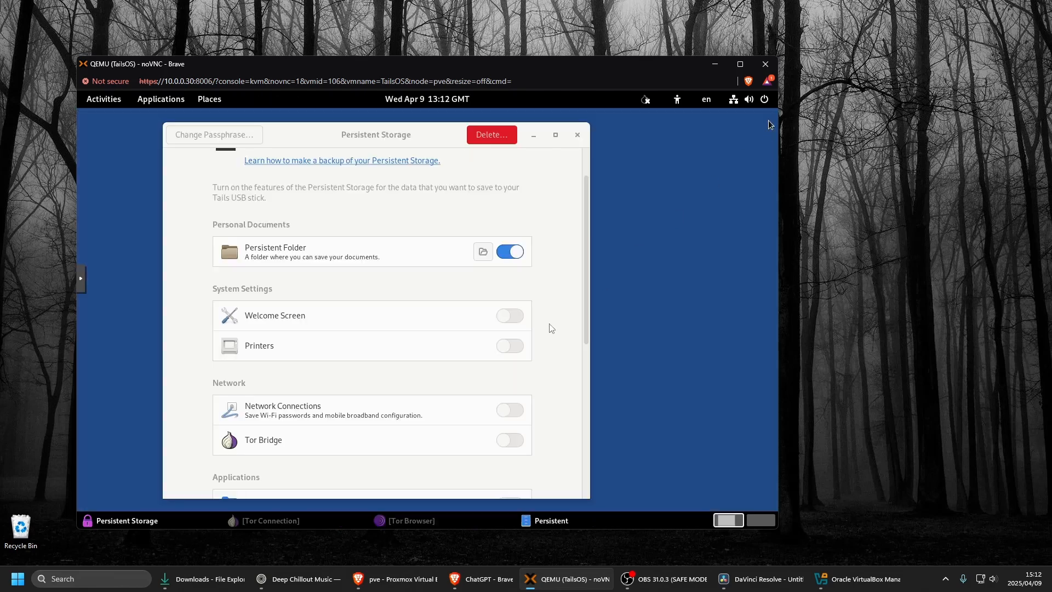
# Step: Close the Files window showing the Persistent folder and bring back the Persistent Storage settings
pyautogui.click(423, 521)
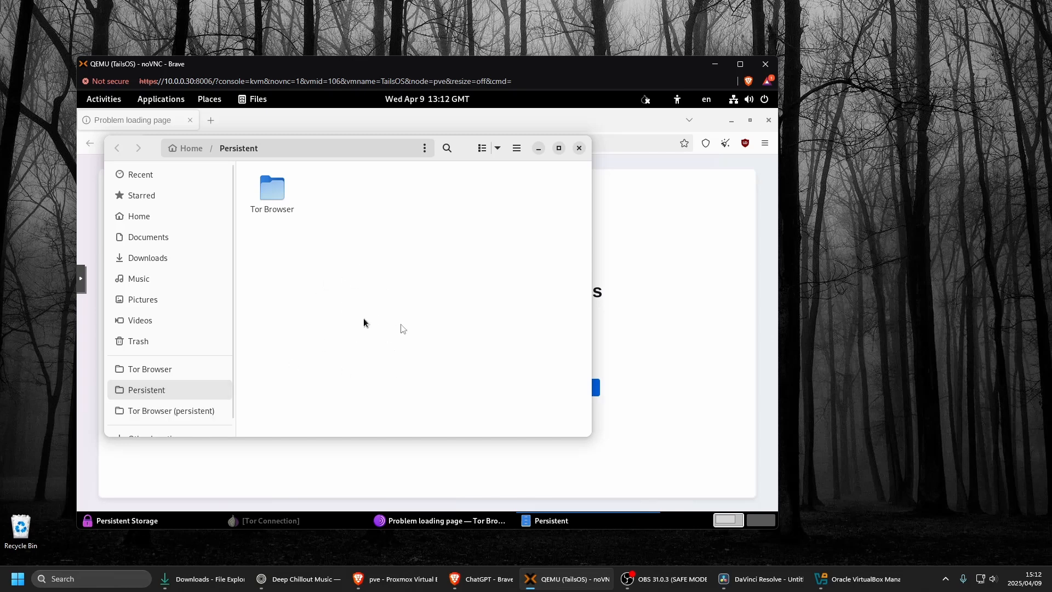
pyautogui.click(580, 149)
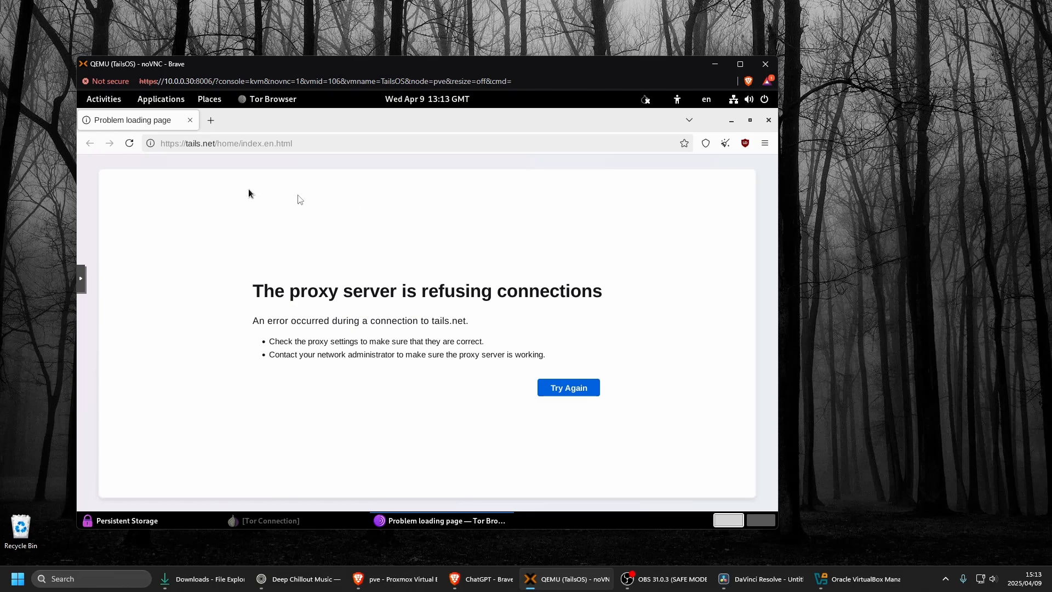
pyautogui.click(149, 521)
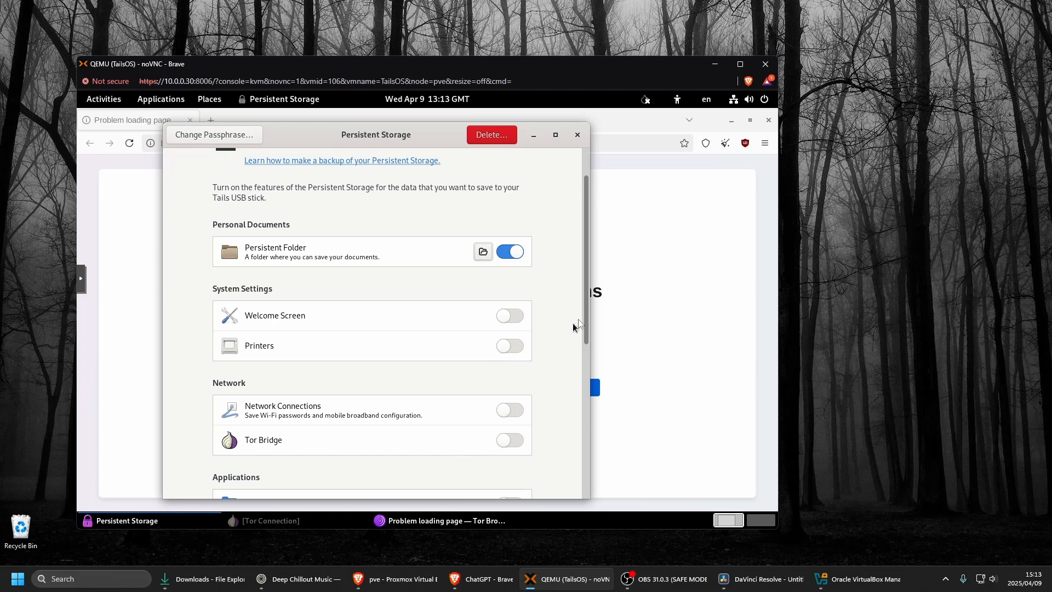
# Step: Close the Tails Persistent Storage settings window, revealing Tor Browser's proxy error page
pyautogui.moveTo(588, 316); pyautogui.dragTo(576, 419)
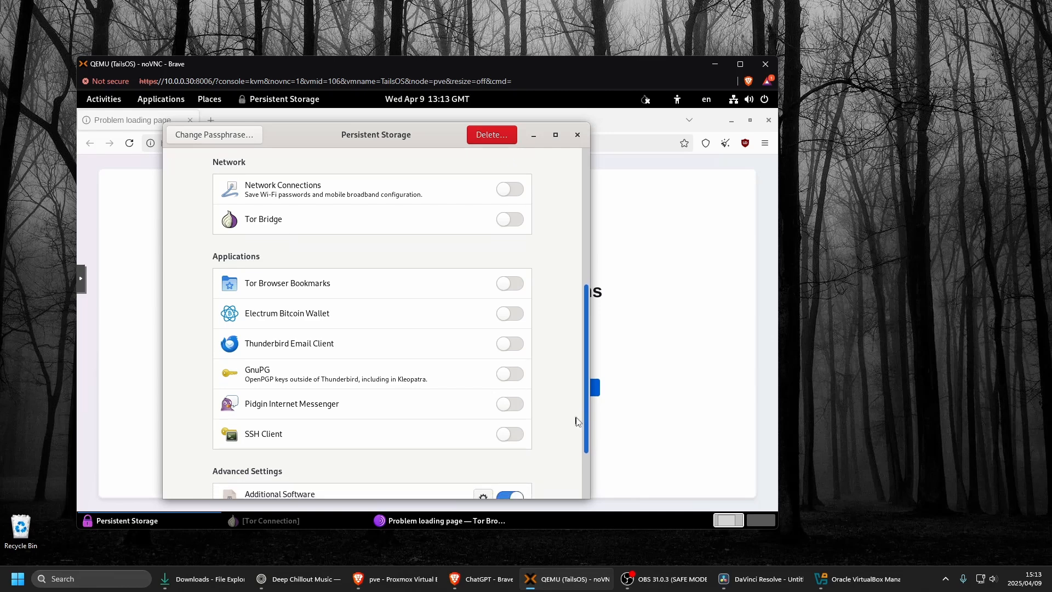
pyautogui.moveTo(576, 421); pyautogui.dragTo(576, 423)
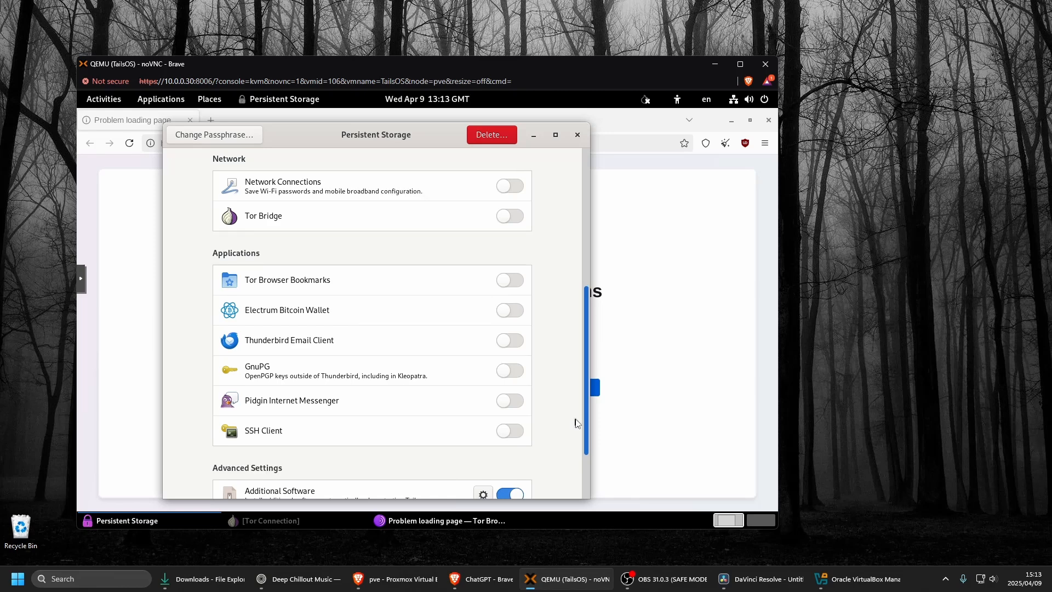
pyautogui.moveTo(575, 423); pyautogui.dragTo(568, 470)
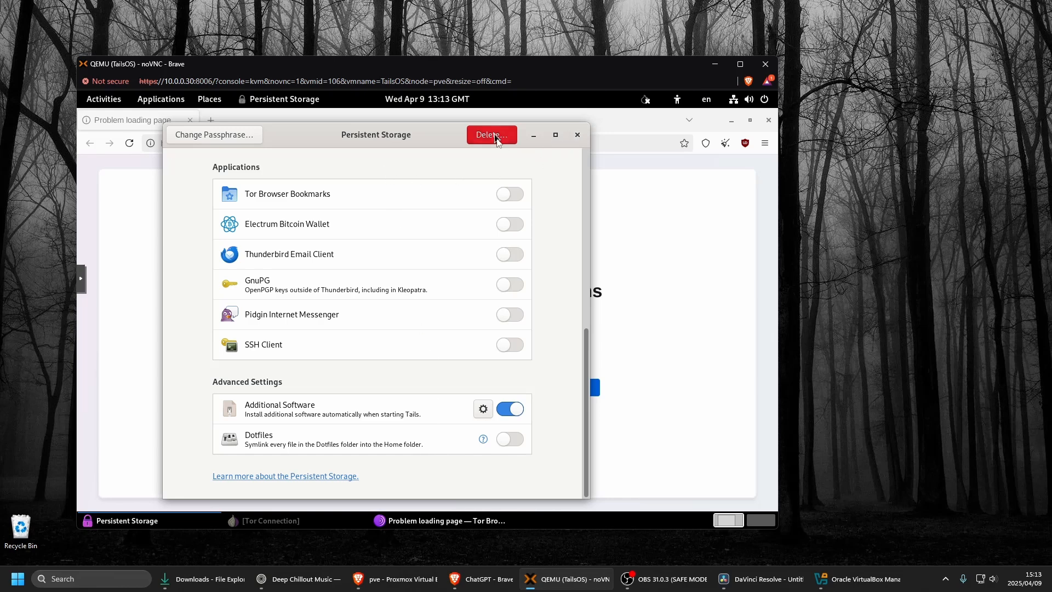
pyautogui.moveTo(586, 340); pyautogui.dragTo(591, 134)
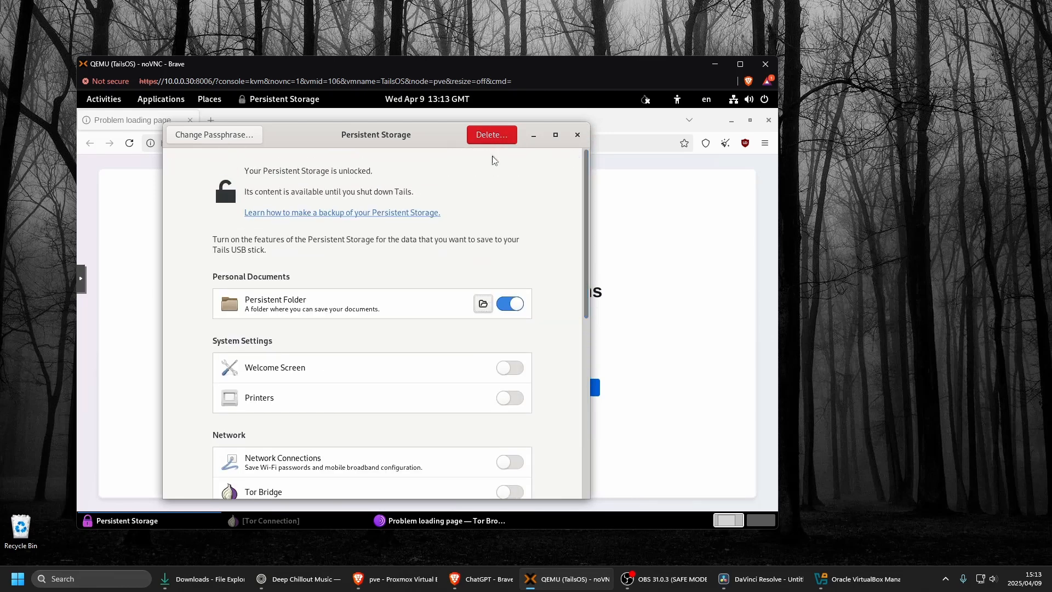
pyautogui.click(577, 135)
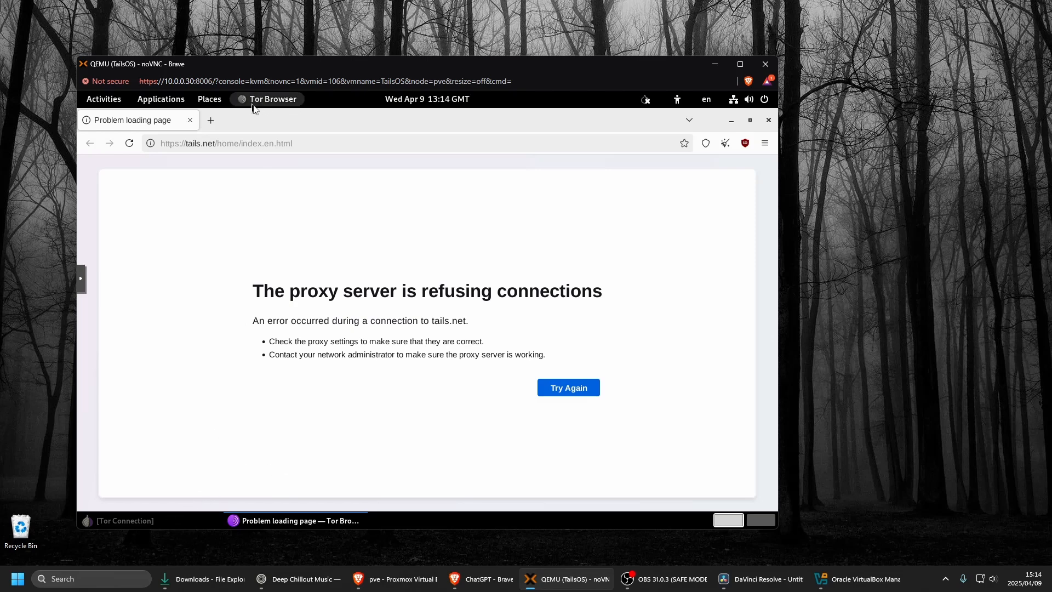
# Step: Launch Tor Connection from Applications > Internet and open the Tor status menu in the top bar
pyautogui.click(151, 103)
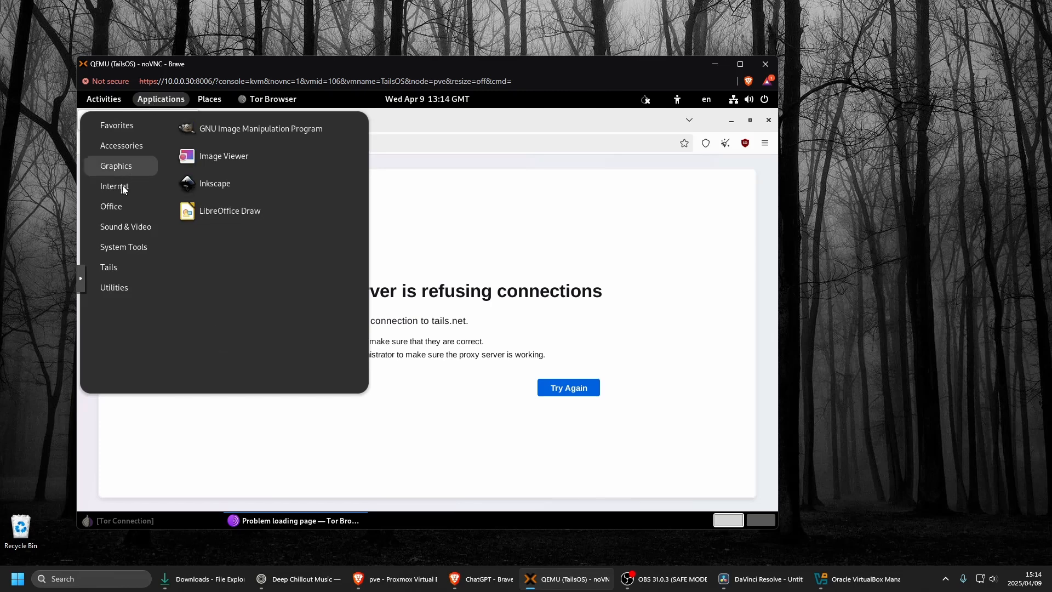
pyautogui.moveTo(118, 186)
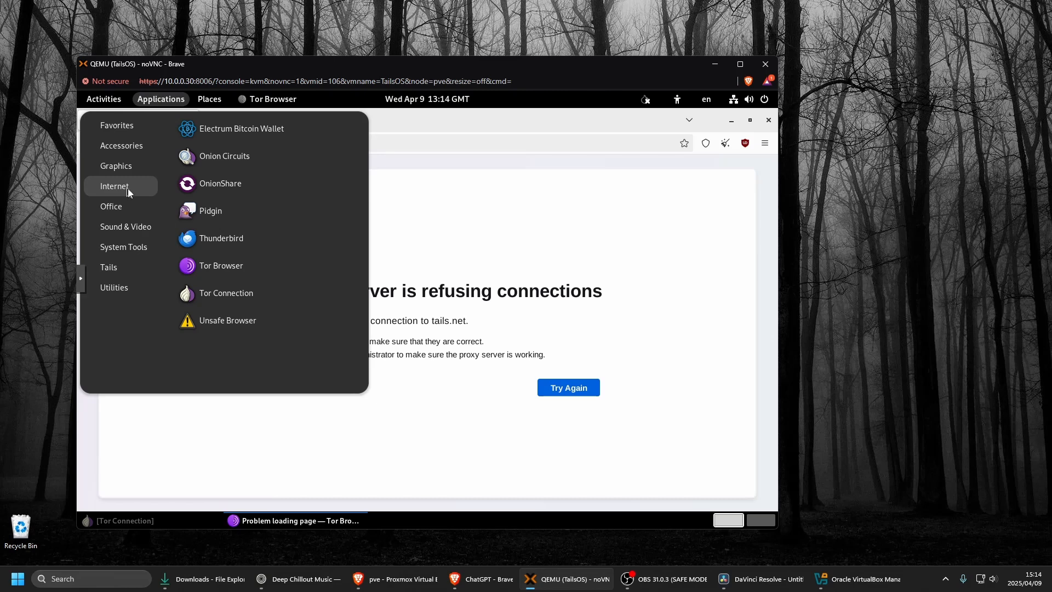
pyautogui.click(226, 298)
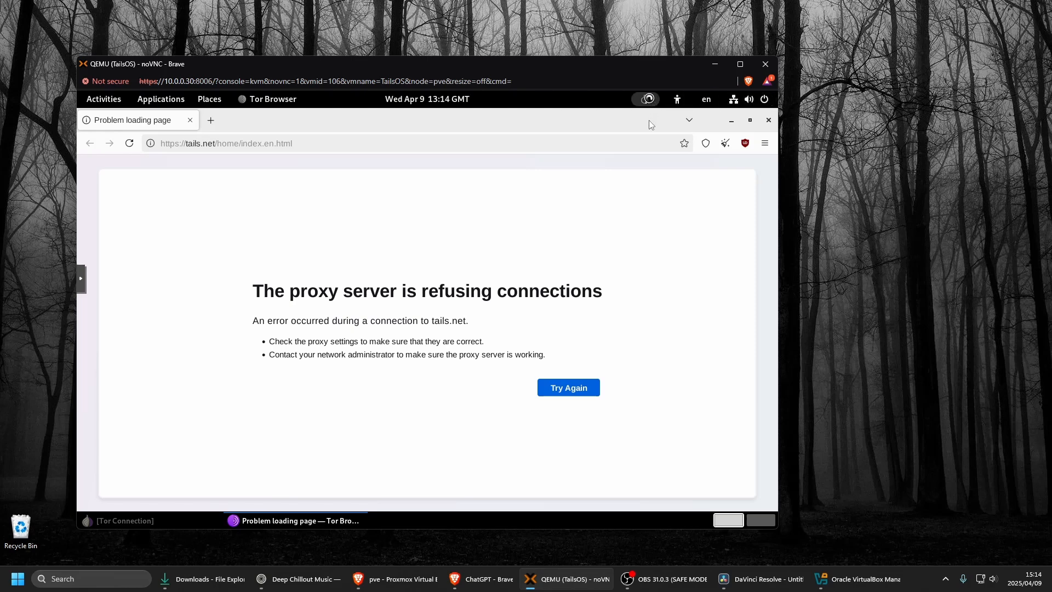
pyautogui.click(648, 99)
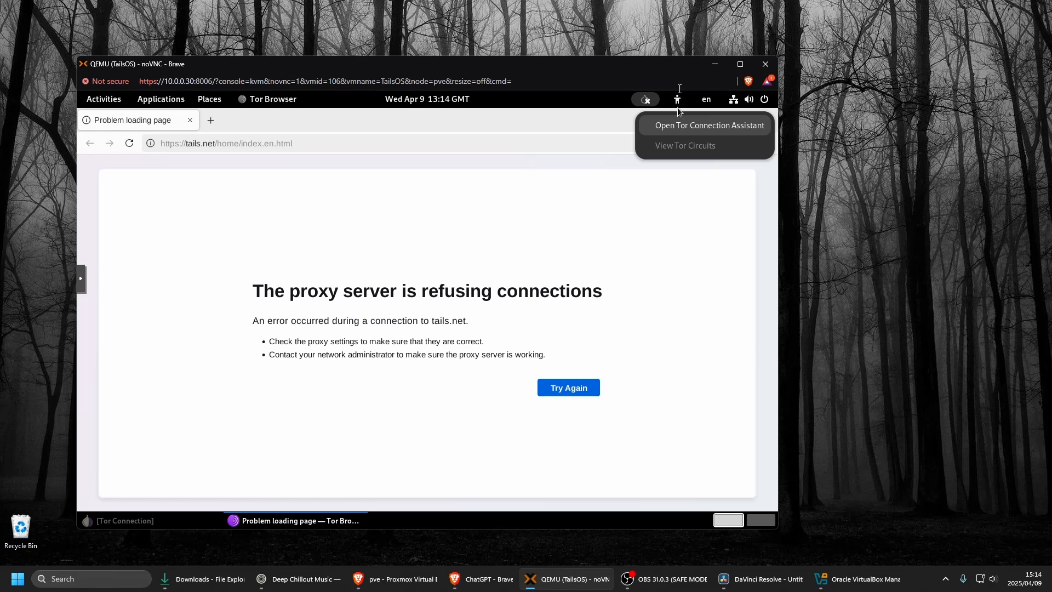
# Step: In the Tor Connection Assistant, choose to connect to Tor automatically and start connecting
pyautogui.moveTo(678, 99)
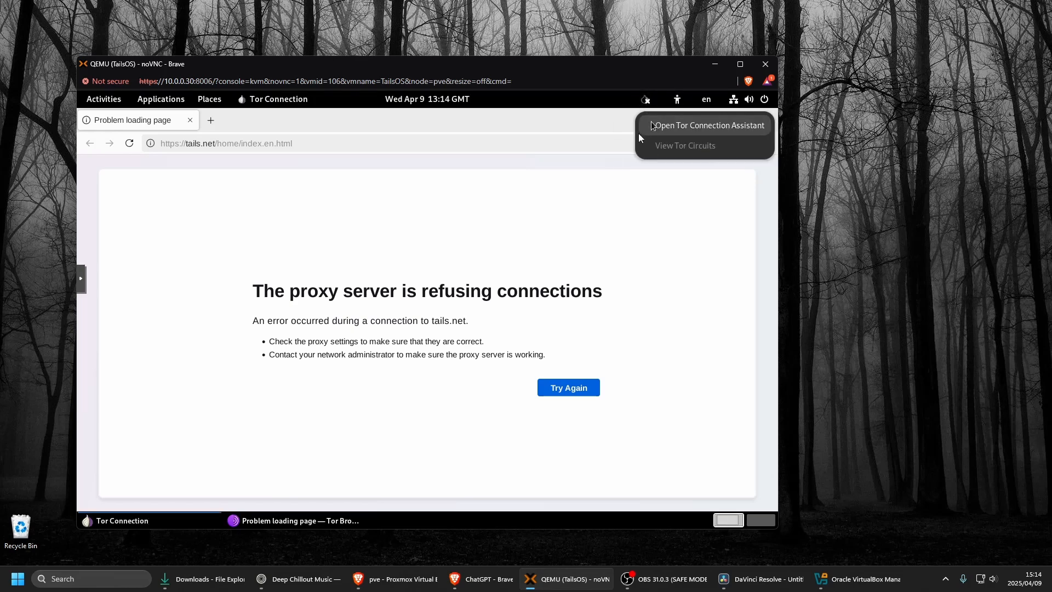
pyautogui.click(653, 126)
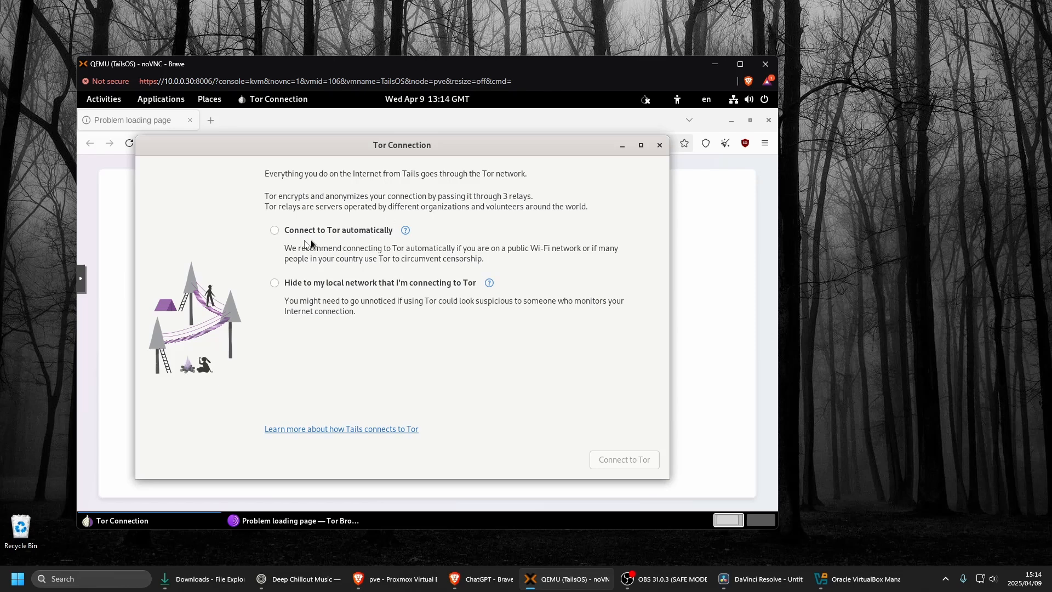
pyautogui.click(276, 231)
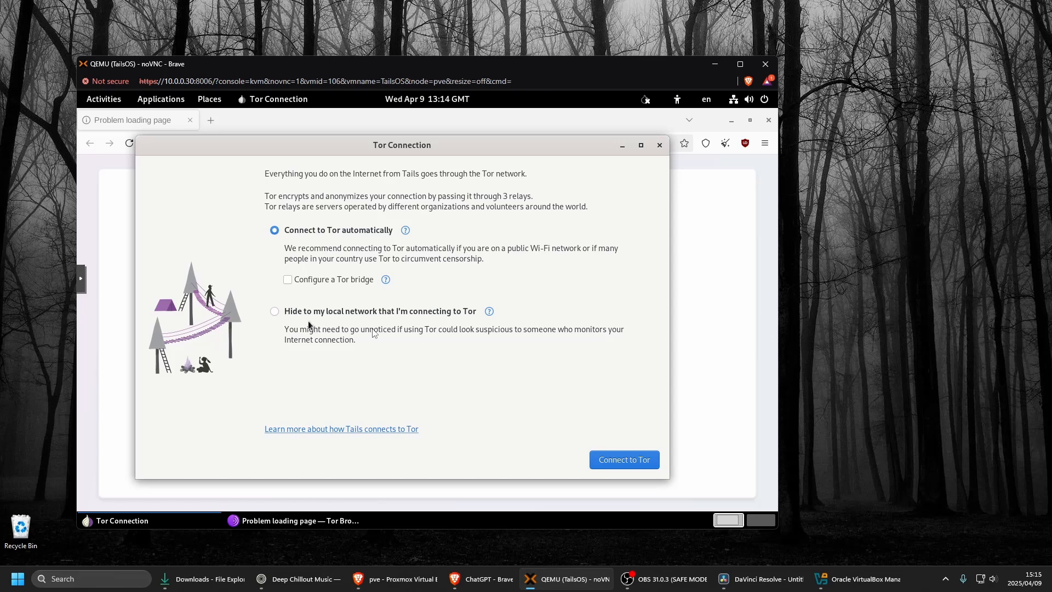
pyautogui.click(489, 312)
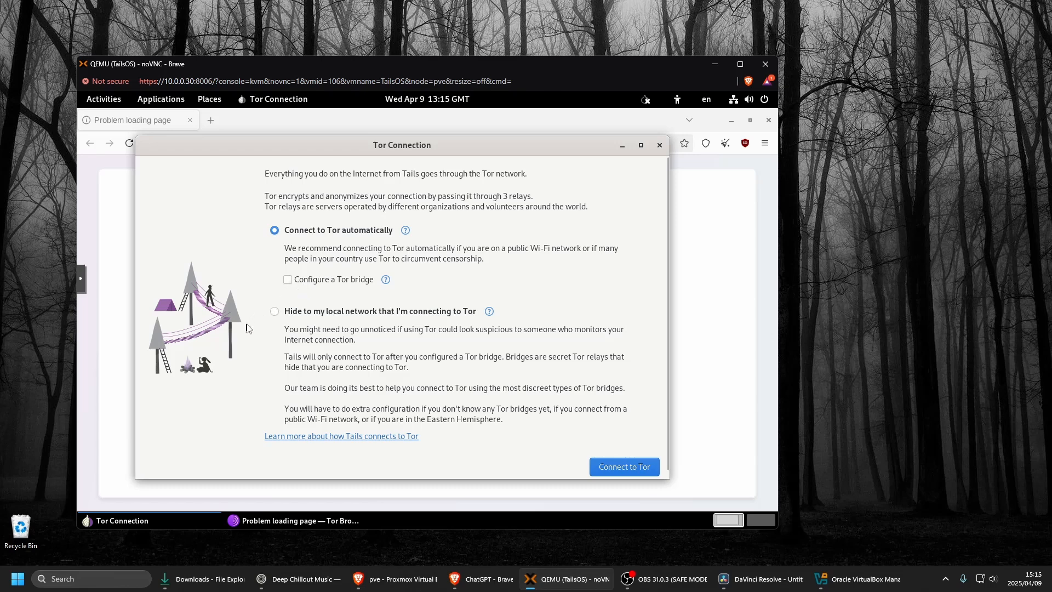
pyautogui.moveTo(465, 148); pyautogui.dragTo(492, 147)
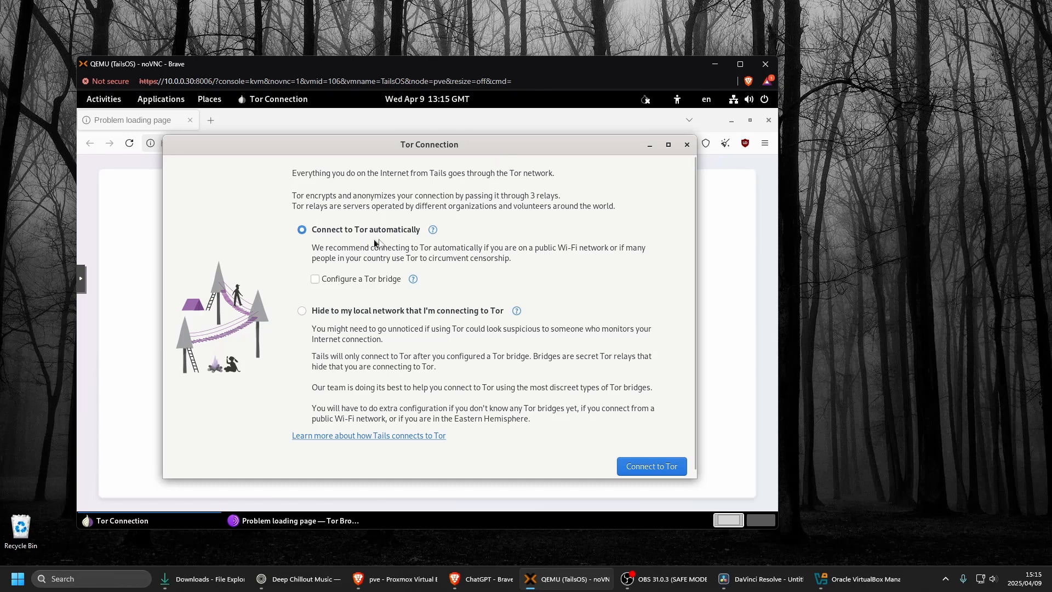
pyautogui.click(650, 468)
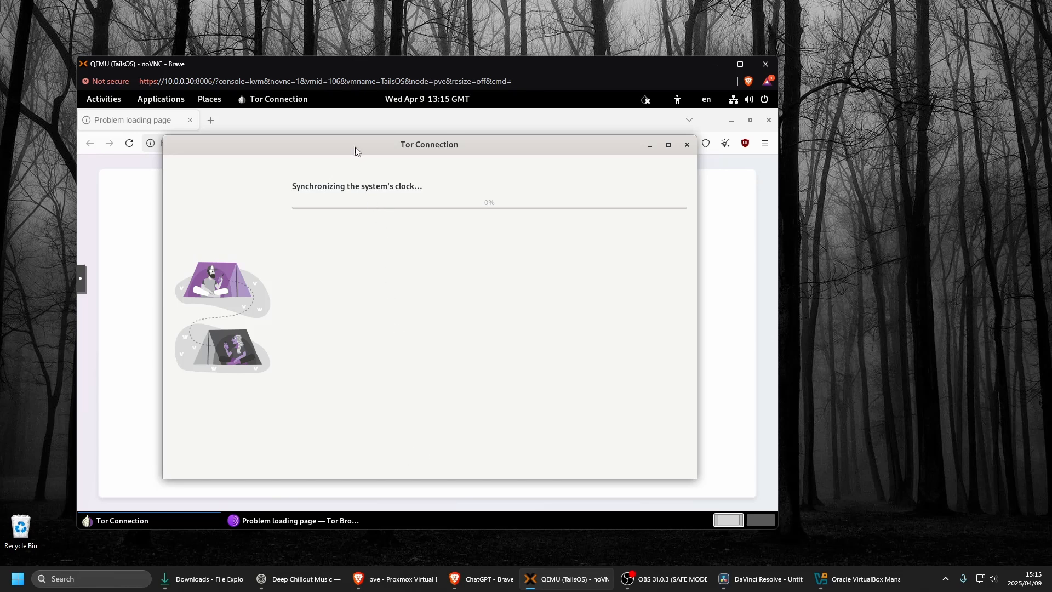
# Step: Reposition the Tor Connection window while it finishes connecting to Tor
pyautogui.moveTo(356, 151); pyautogui.dragTo(351, 159)
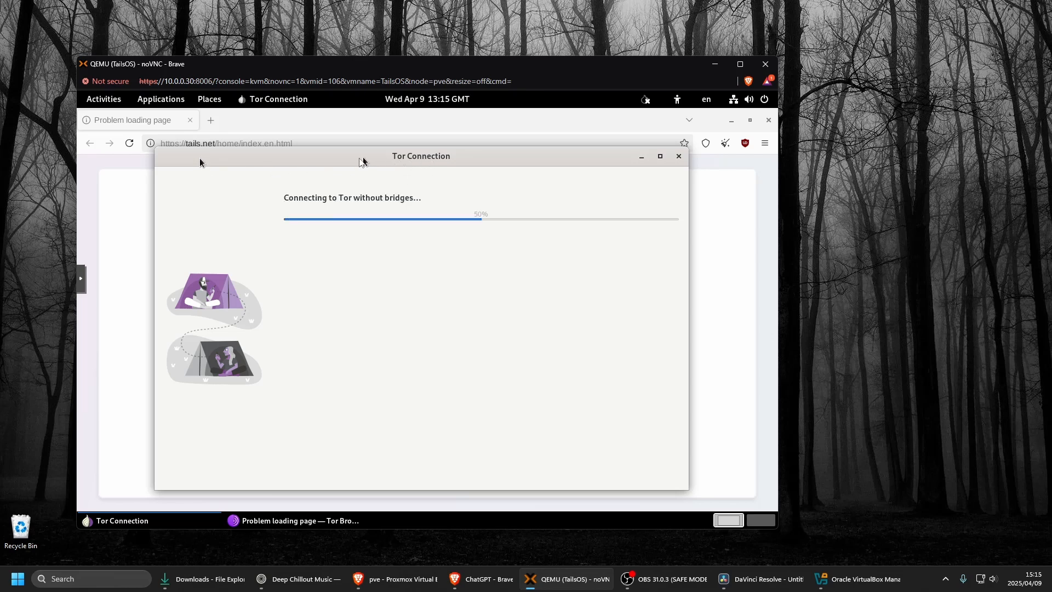
pyautogui.moveTo(382, 164); pyautogui.dragTo(346, 165)
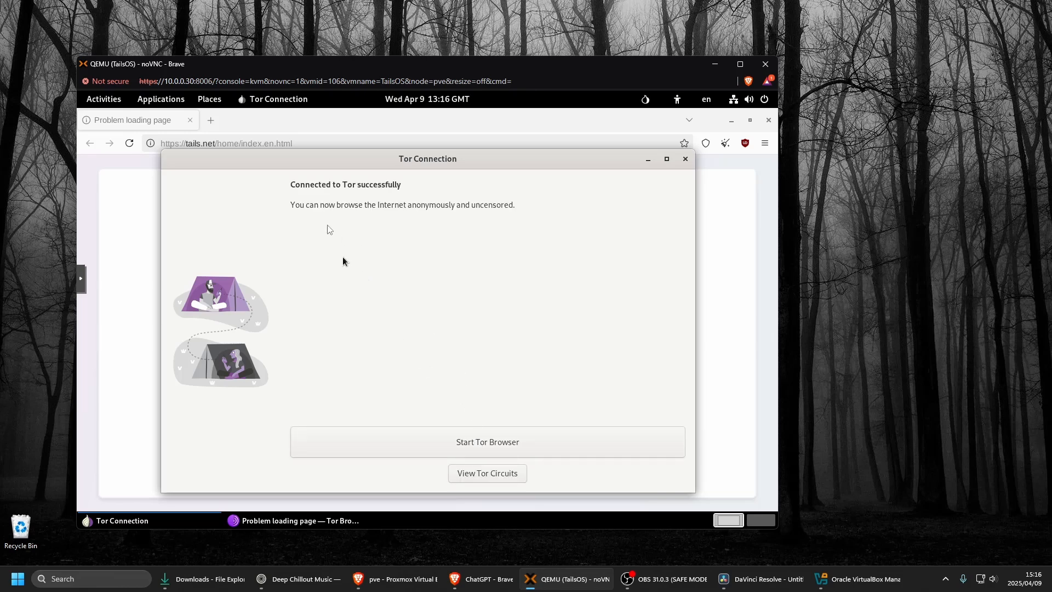
# Step: Bring Tor Browser forward and retry loading tails.net, now showing 'Welcome to Tails!'
pyautogui.click(150, 276)
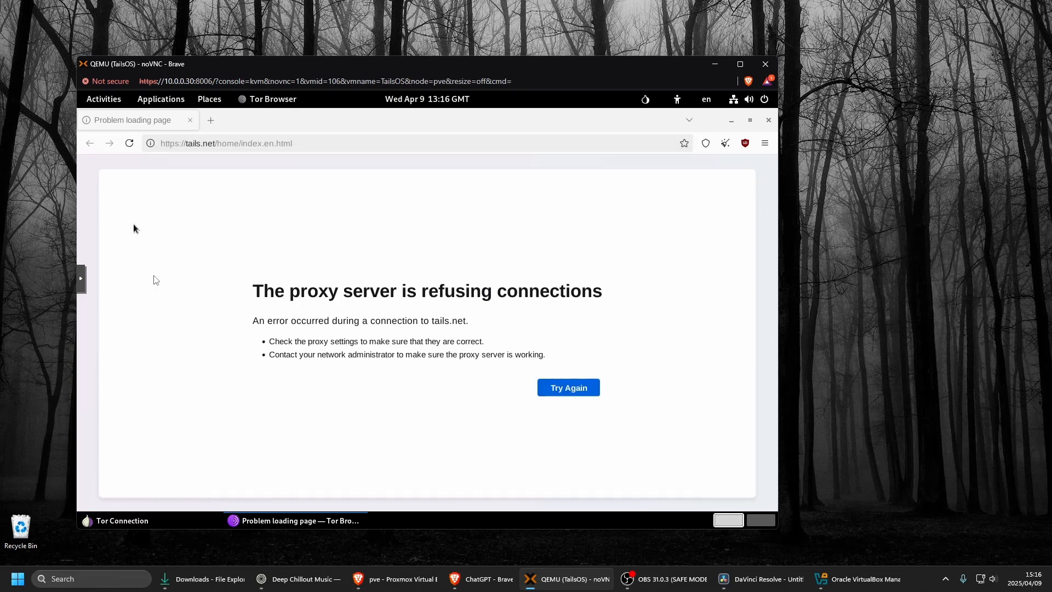
pyautogui.click(564, 393)
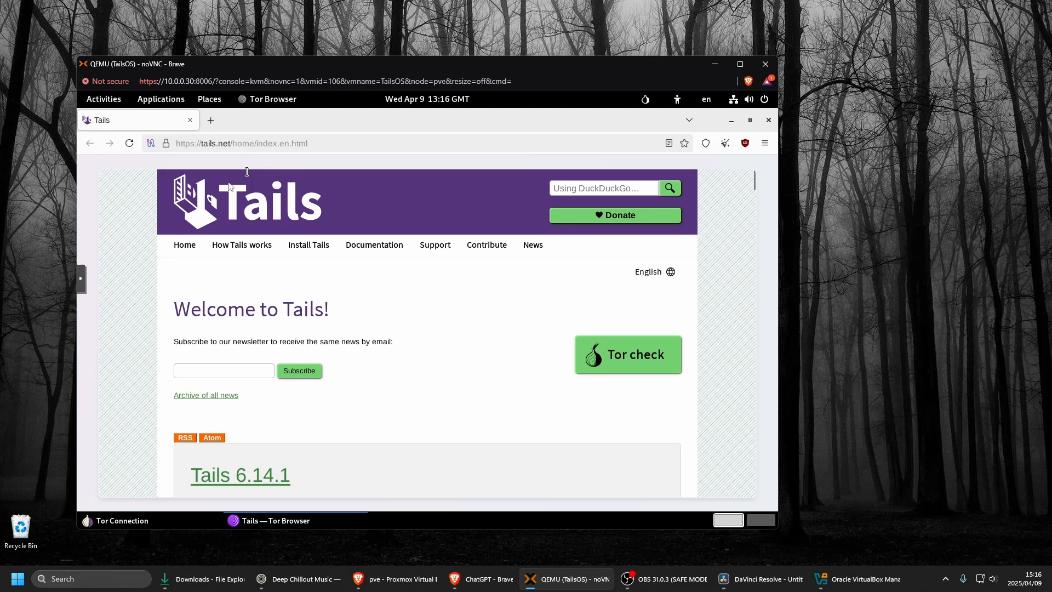
# Step: Select the web address, then quit Tor Browser with Ctrl+Q
pyautogui.hotkey('ctrl', 'l')
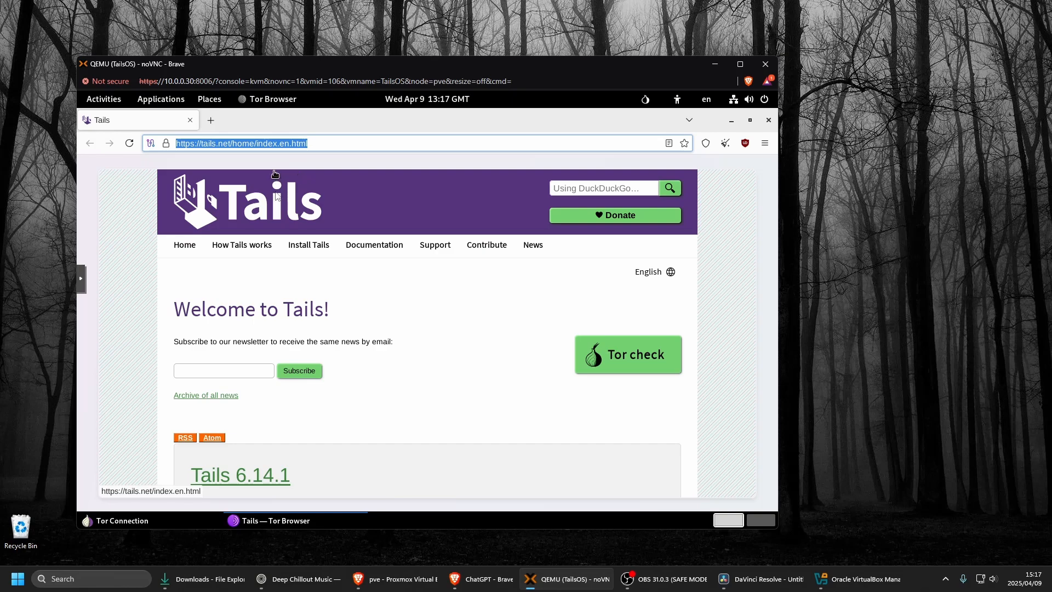
pyautogui.hotkey('ctrl', 'q')
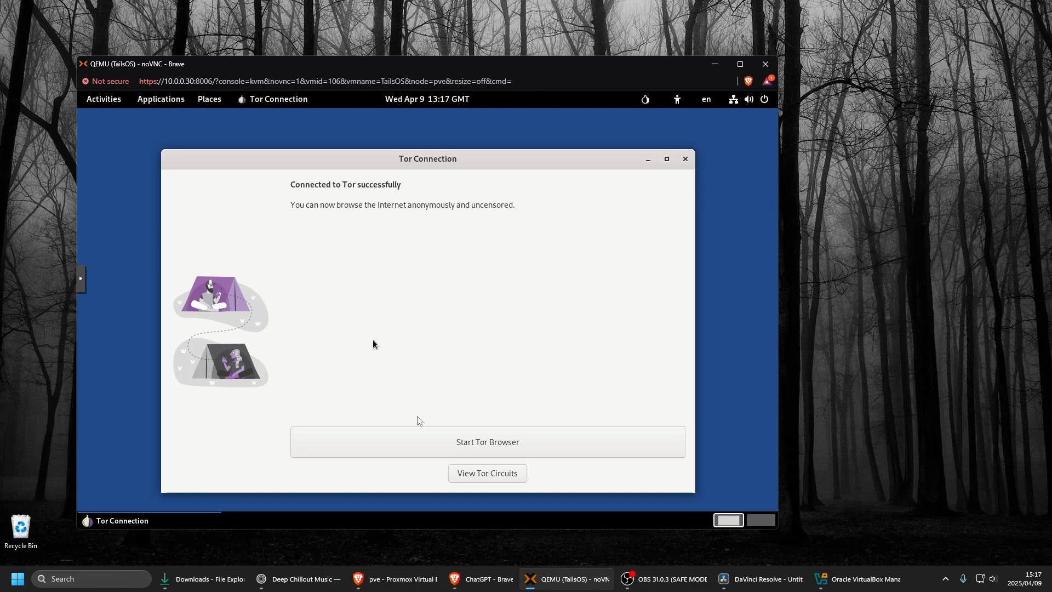
pyautogui.click(447, 445)
# Step: View the relays of the PrivacheeseOne, tainisia, TORKeFFORG10 circuit in Onion Circuits, then close it
pyautogui.click(212, 100)
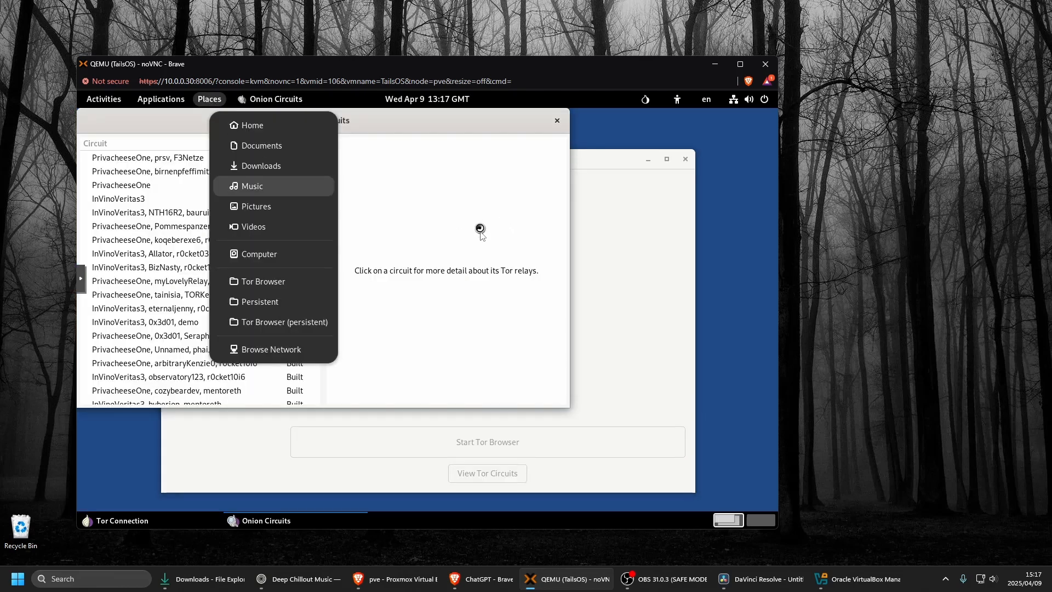
pyautogui.click(428, 125)
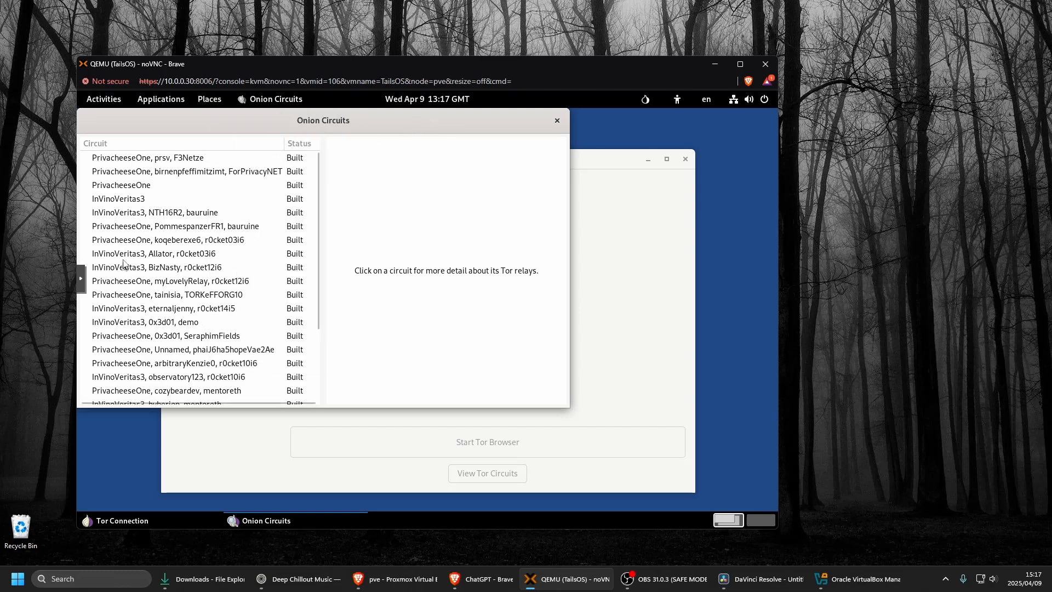
pyautogui.click(133, 295)
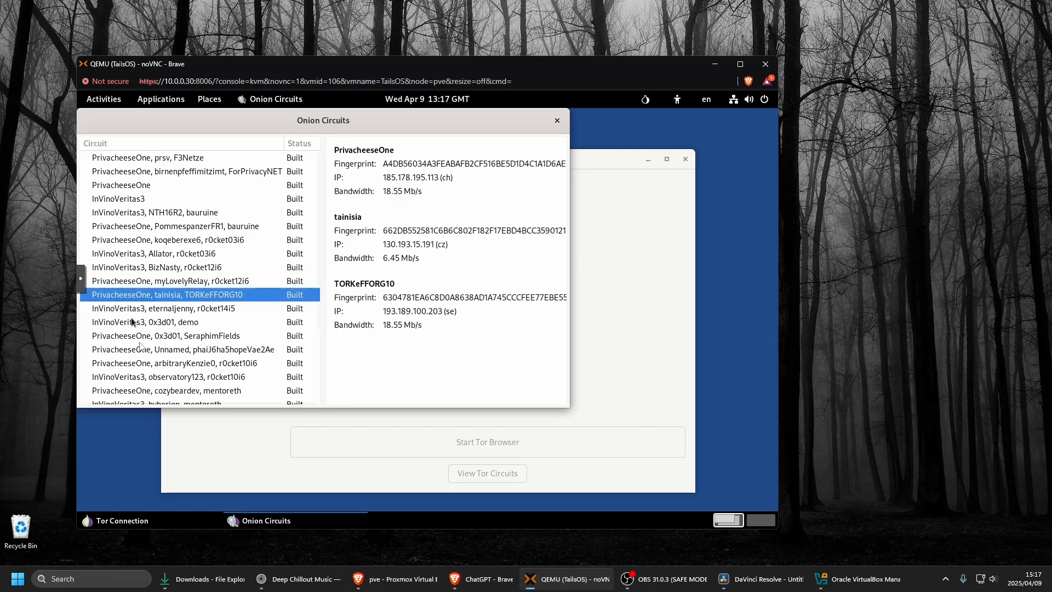
pyautogui.scroll(-3, 215, 356)
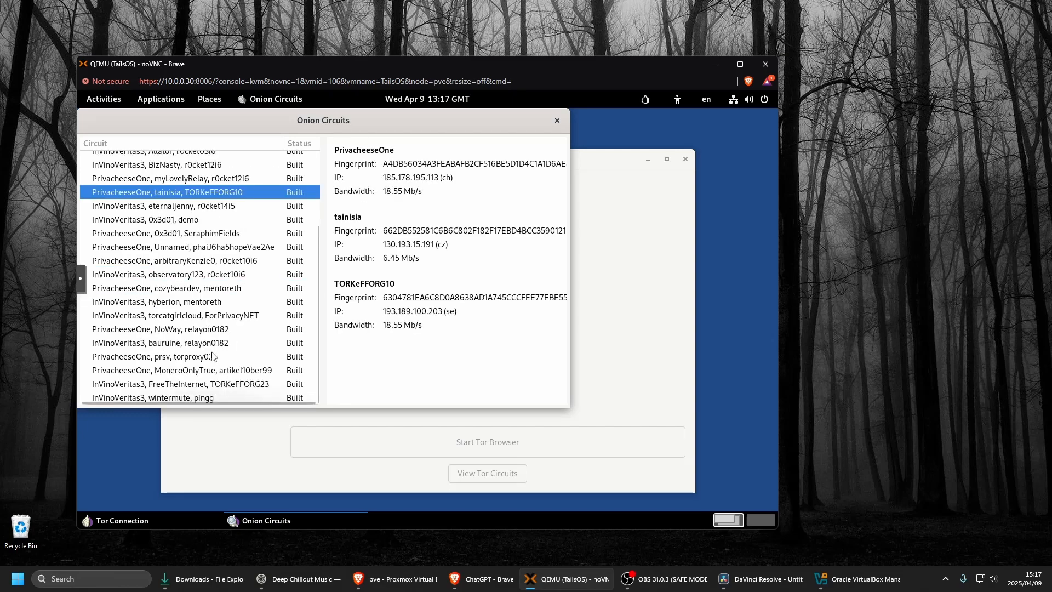
pyautogui.scroll(3, 214, 356)
pyautogui.scroll(-1, 214, 356)
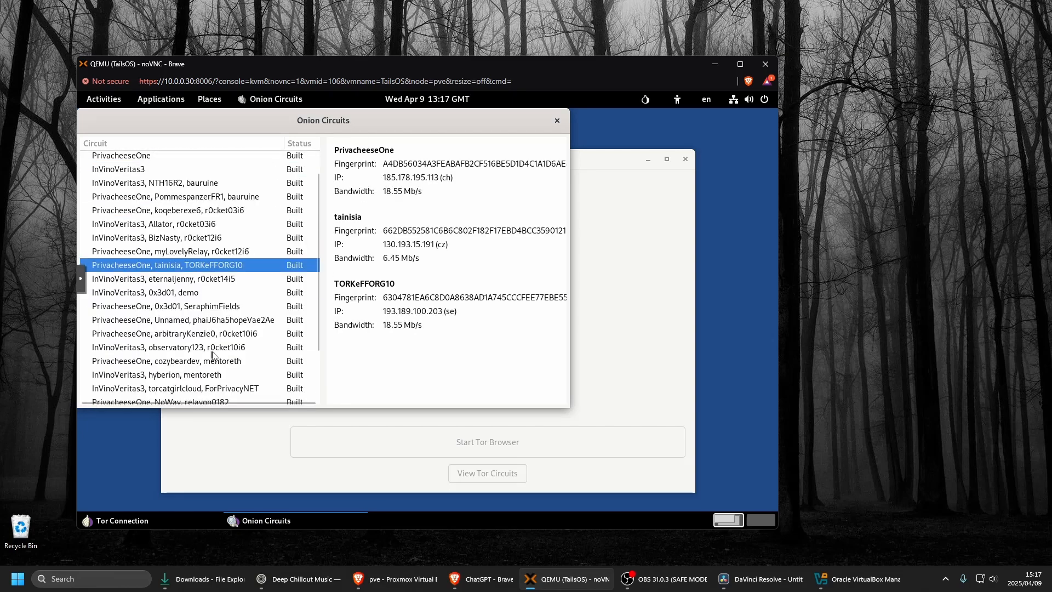
pyautogui.scroll(-2, 214, 356)
pyautogui.scroll(3, 213, 357)
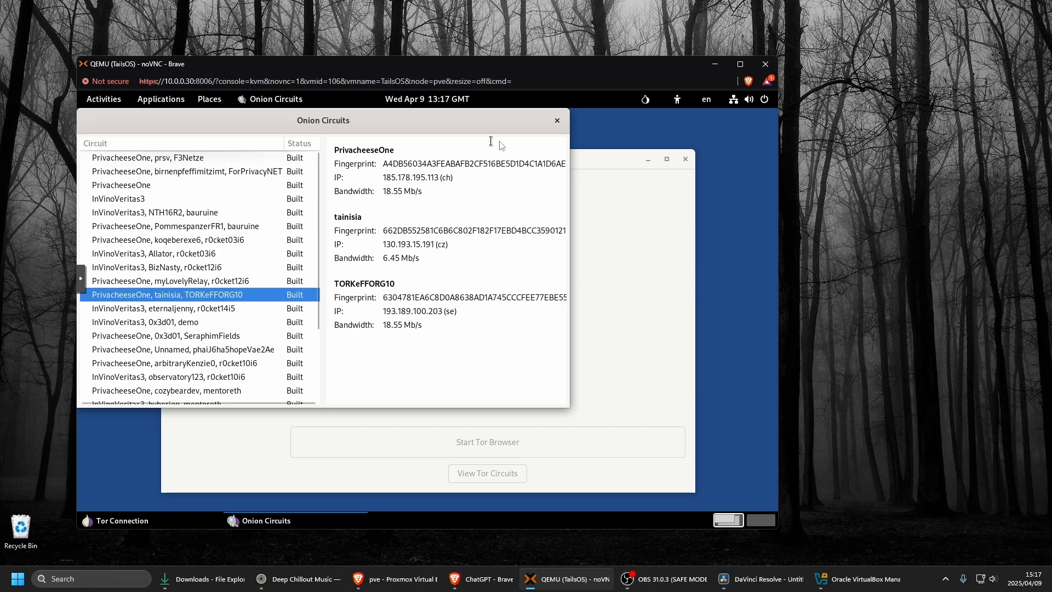
pyautogui.click(556, 121)
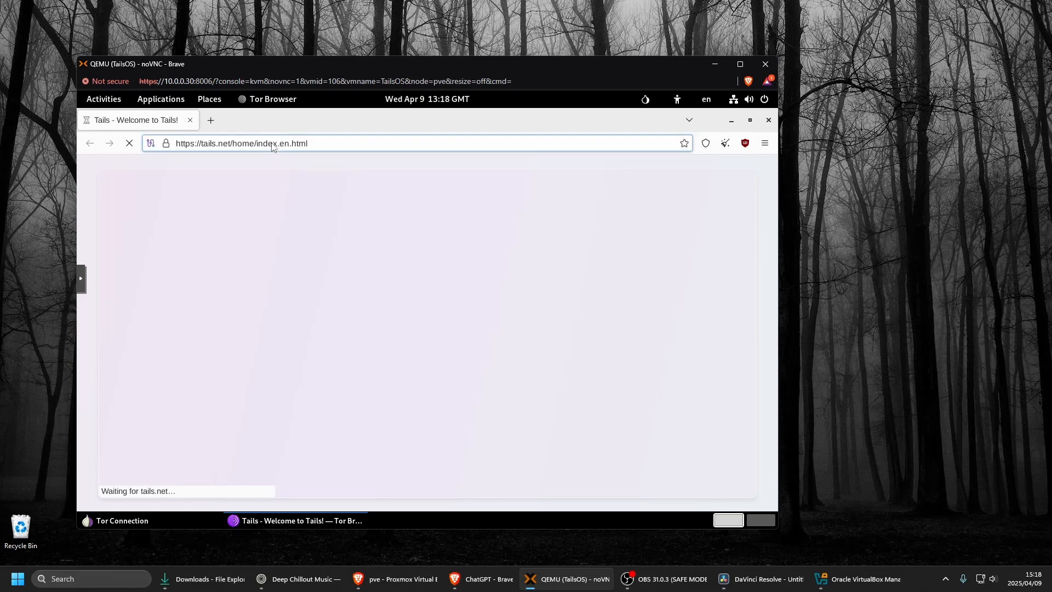
# Step: Replace the garbled address with 'ppk' and search it on DuckDuckGo
pyautogui.write('ppkk')
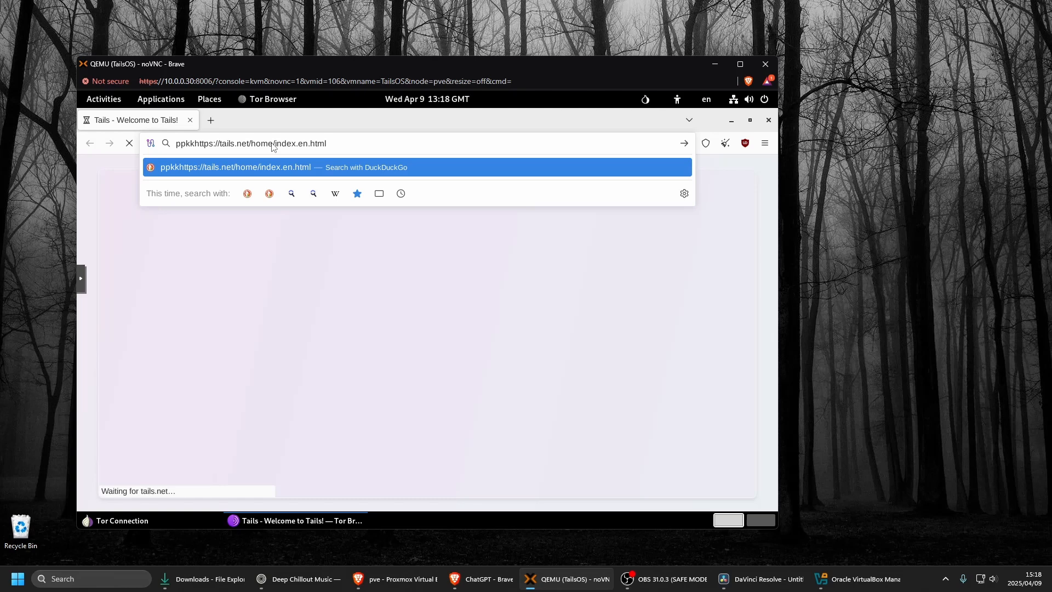
pyautogui.write('a')
pyautogui.press('Delete')
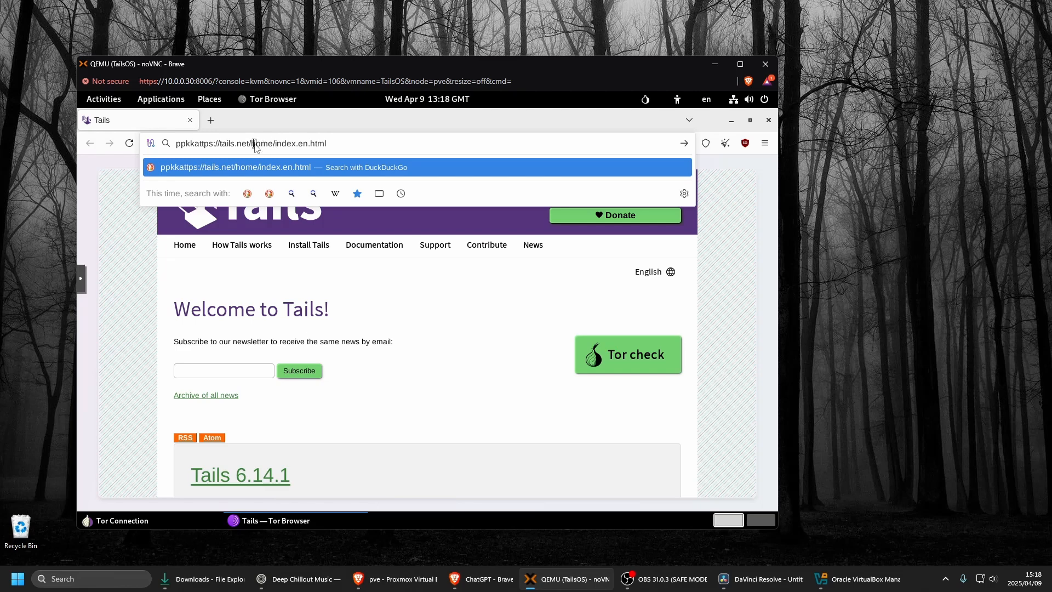
pyautogui.tripleClick(254, 143)
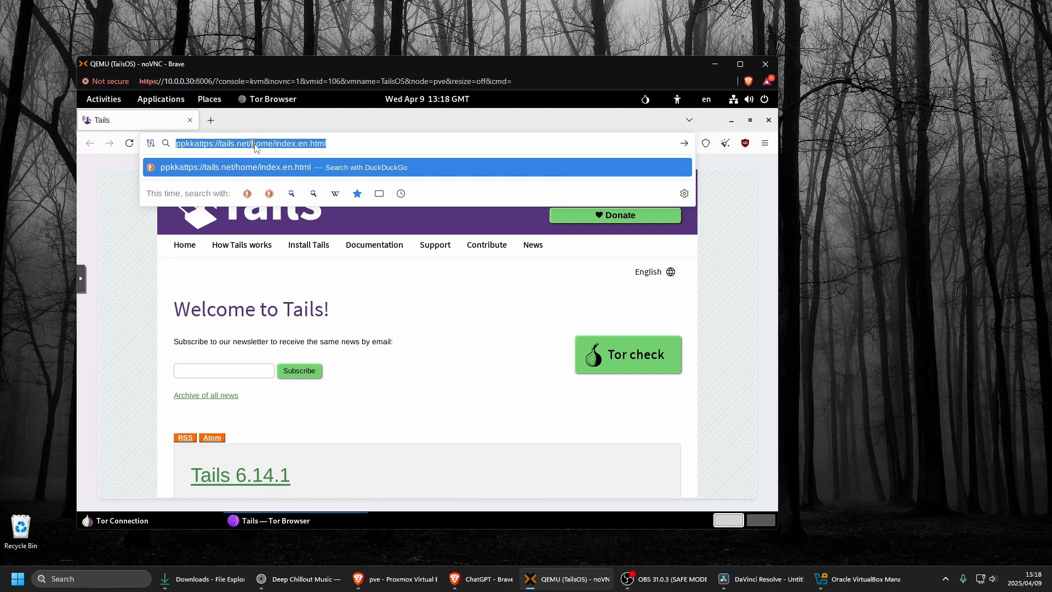
pyautogui.write('ppk')
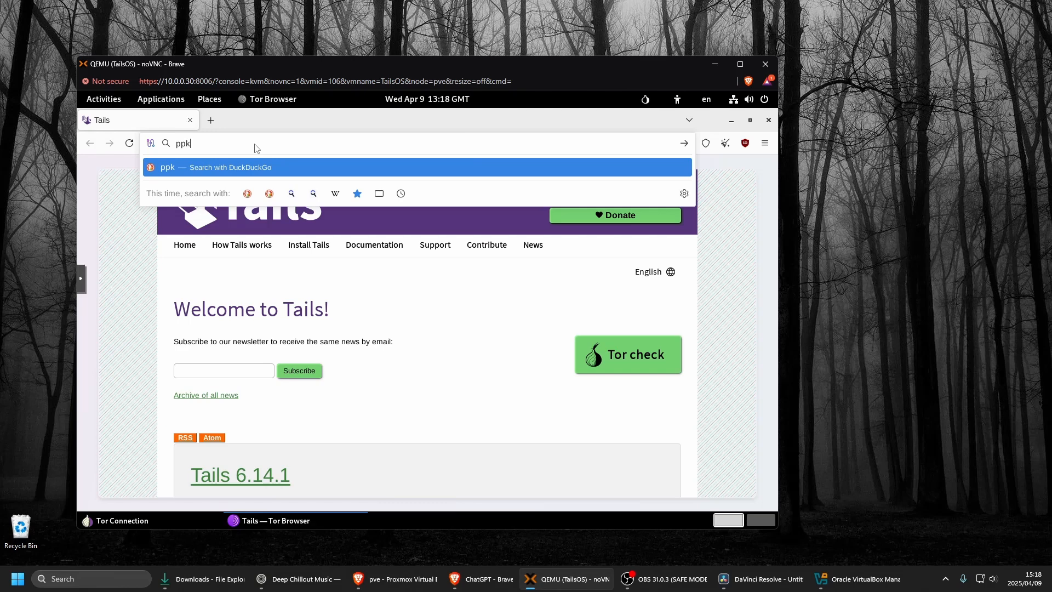
pyautogui.press('Return')
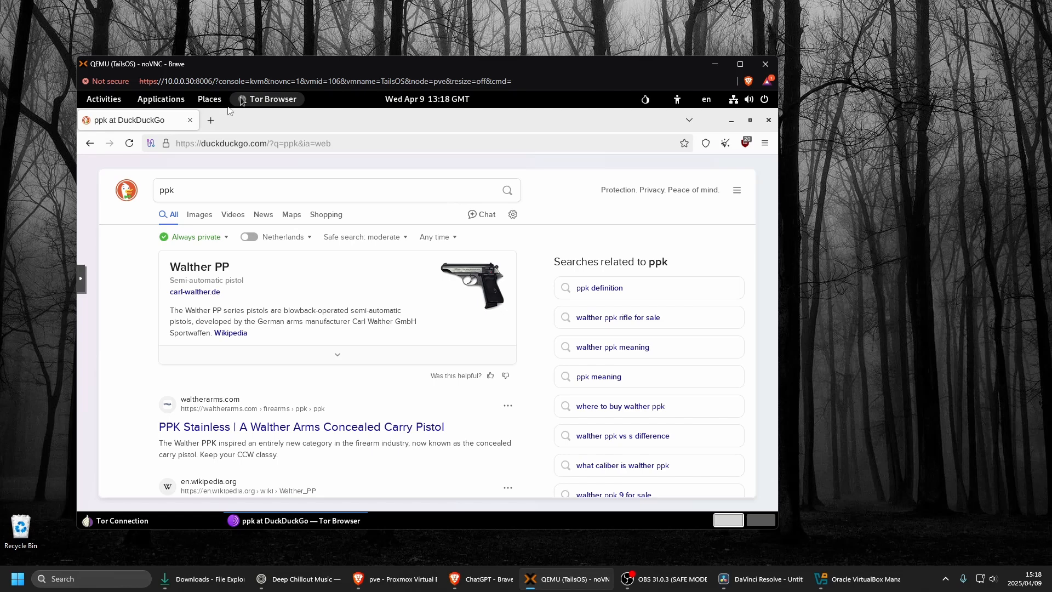
# Step: Launch Root Terminal from Applications > System Tools
pyautogui.click(157, 102)
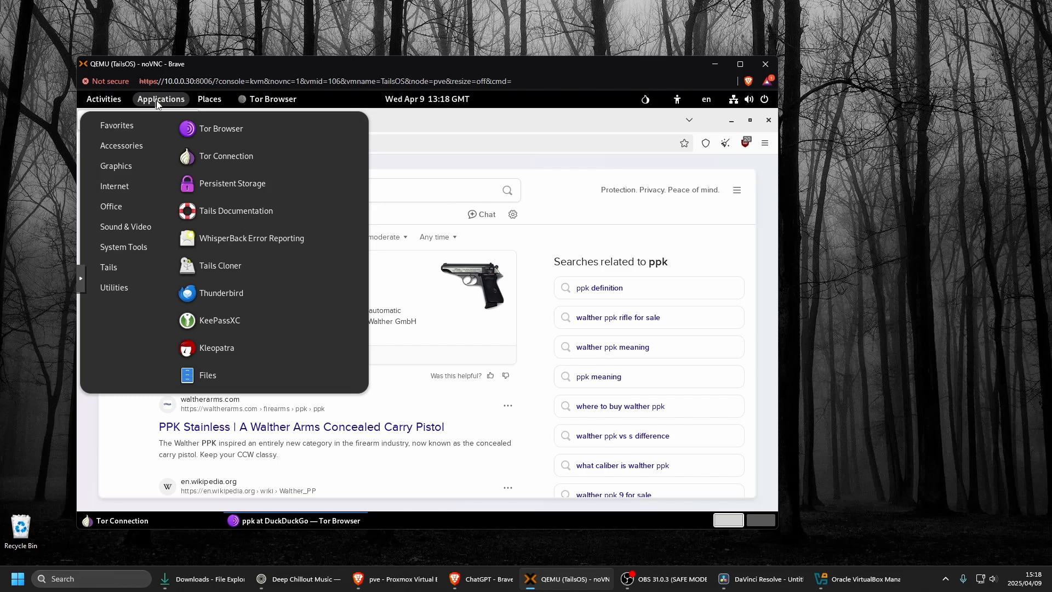
pyautogui.moveTo(116, 145)
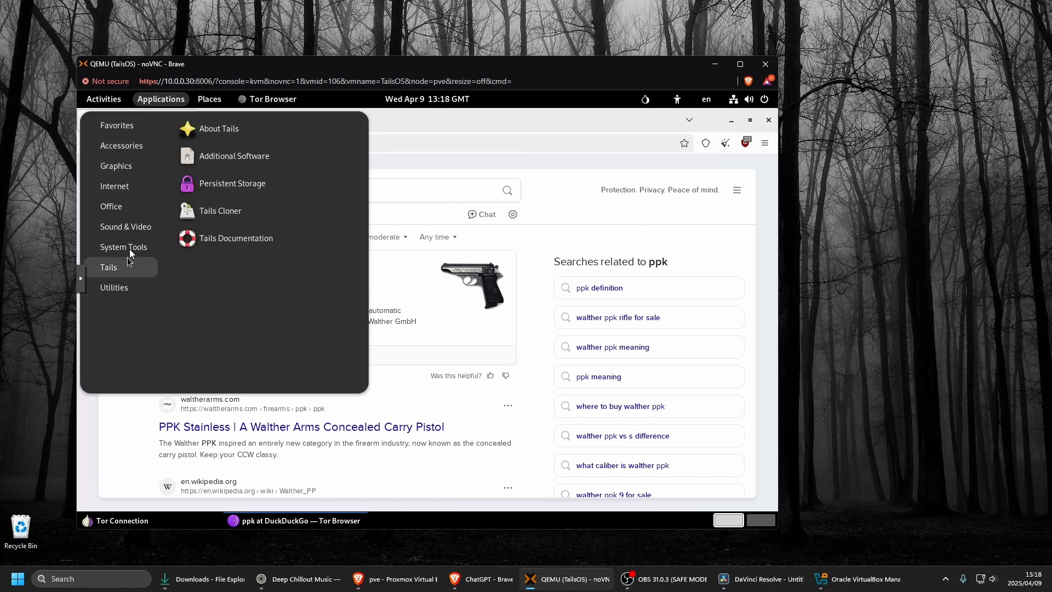
pyautogui.moveTo(123, 248)
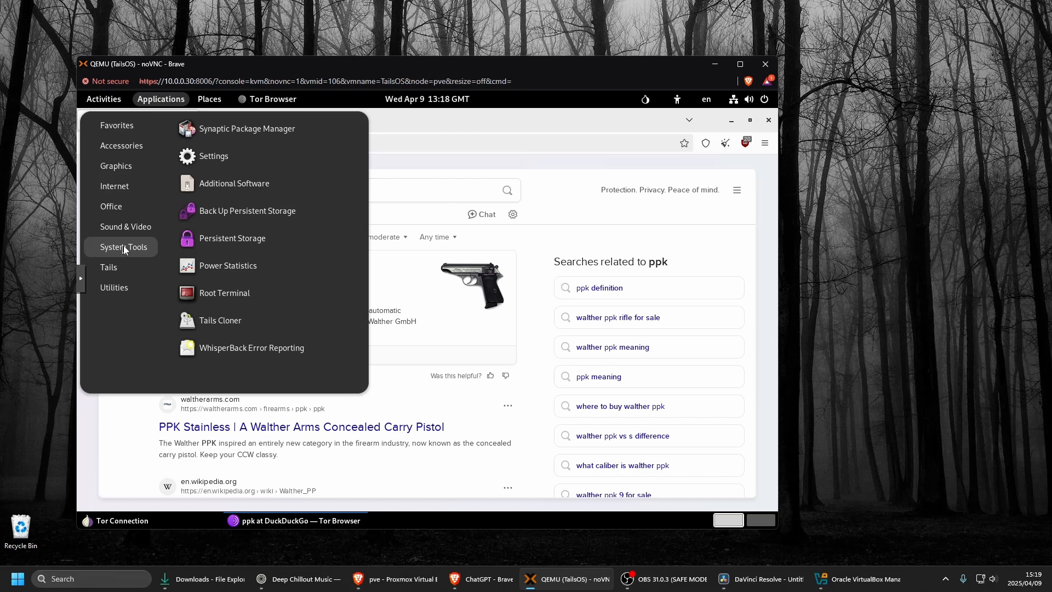
pyautogui.click(229, 294)
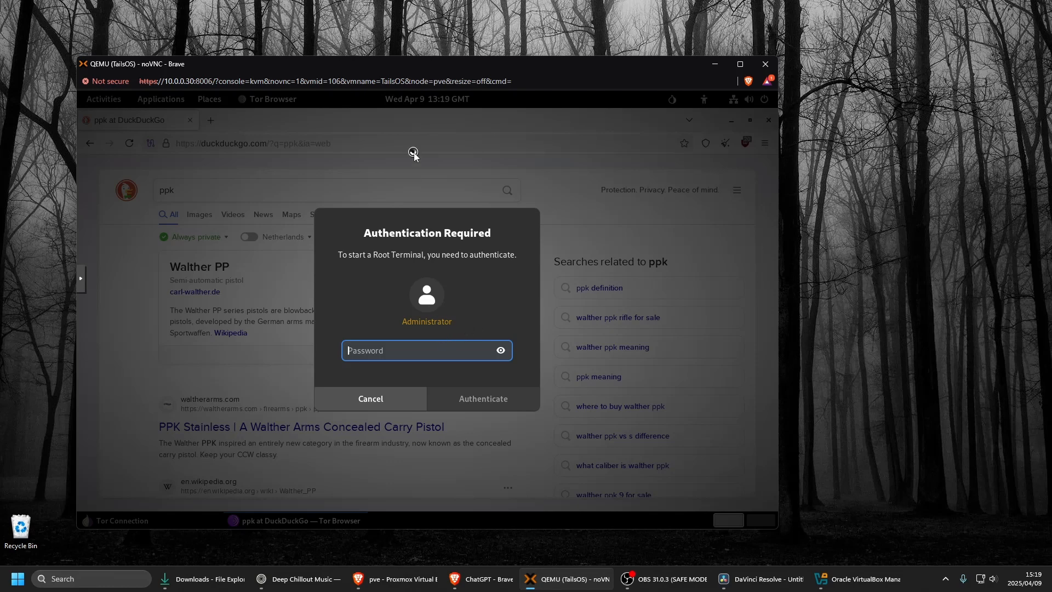
# Step: Enter the administrator password twice to authenticate; the attempt is rejected
pyautogui.write('••••')
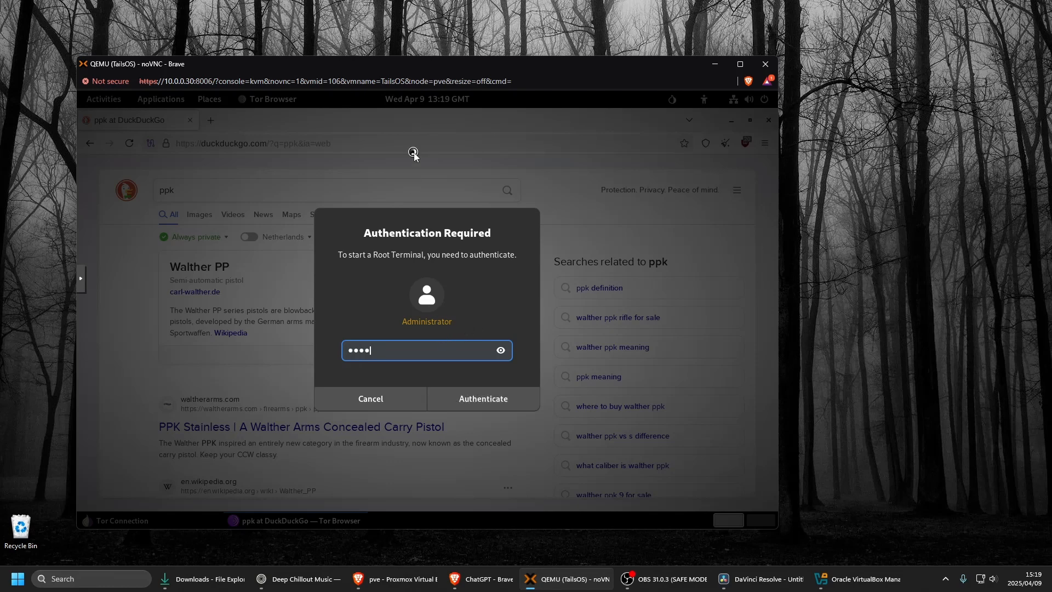
pyautogui.press('Return')
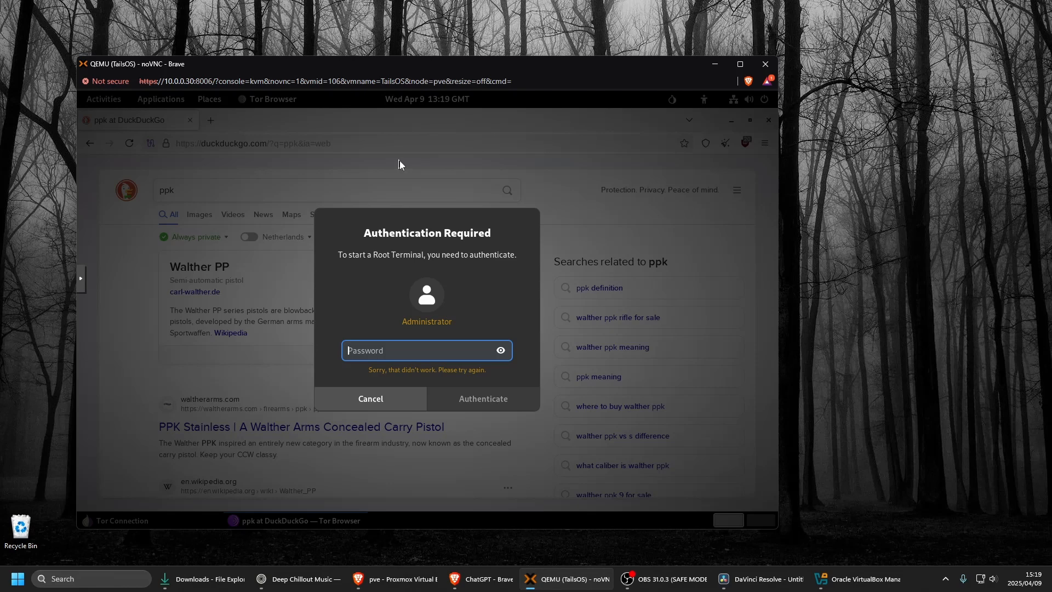
pyautogui.write('****')
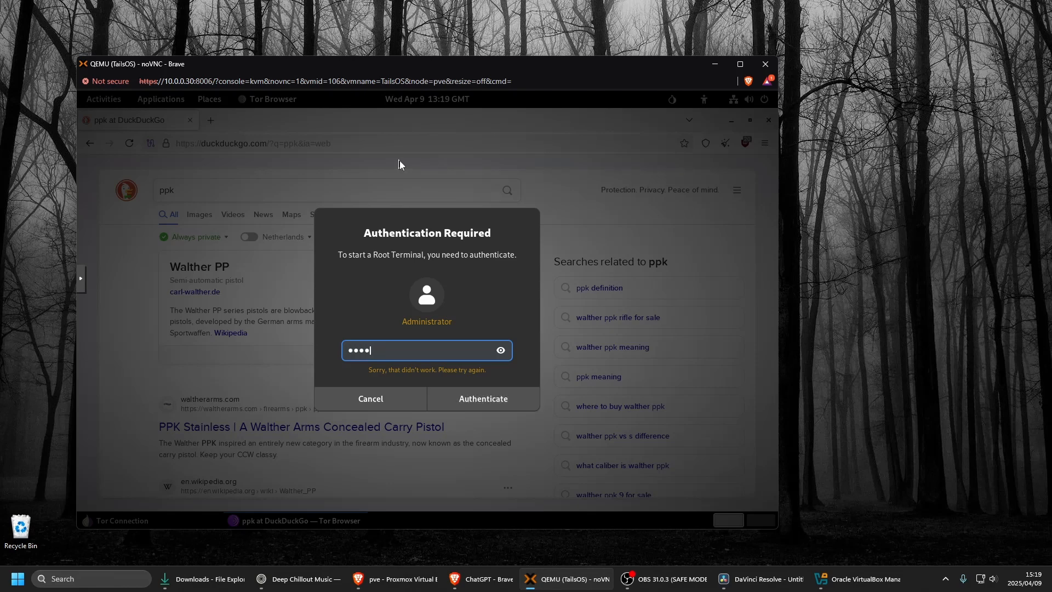
pyautogui.click(453, 404)
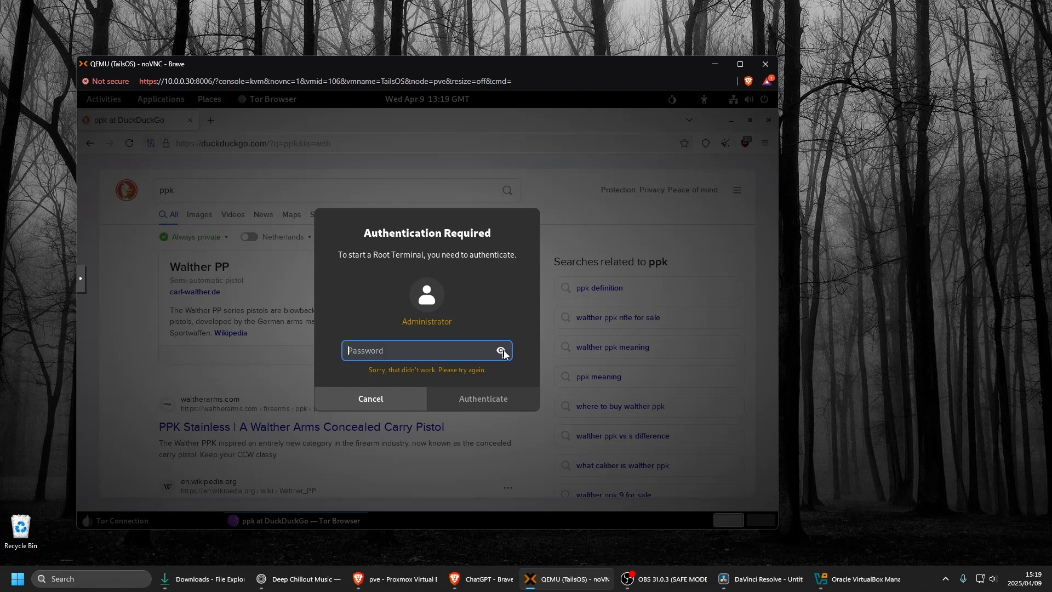
# Step: Dismiss the administrator password prompt and close the Tor Browser and Tor Connection windows
pyautogui.click(362, 401)
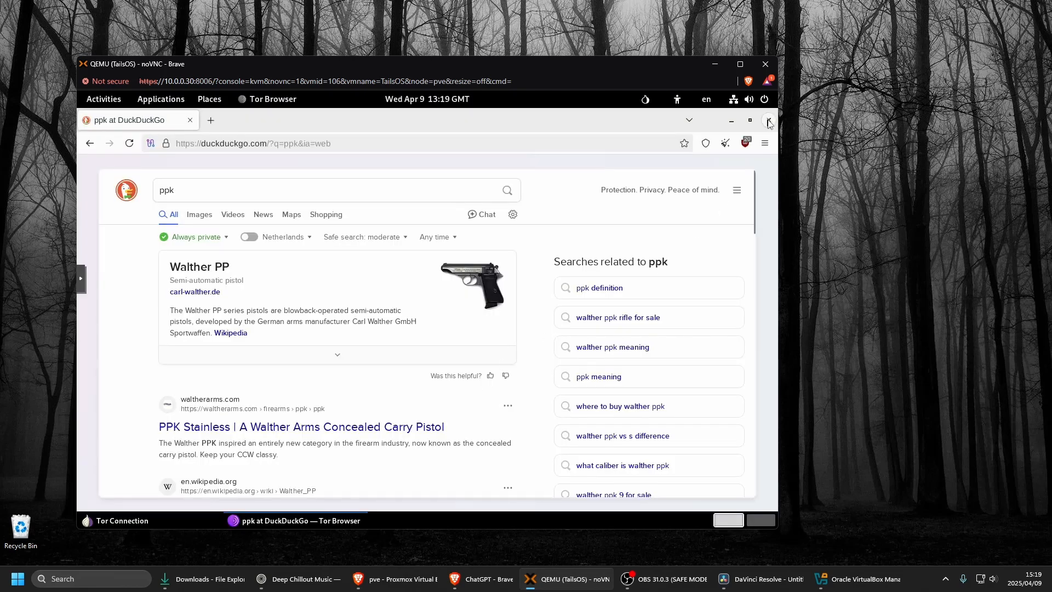
pyautogui.click(769, 121)
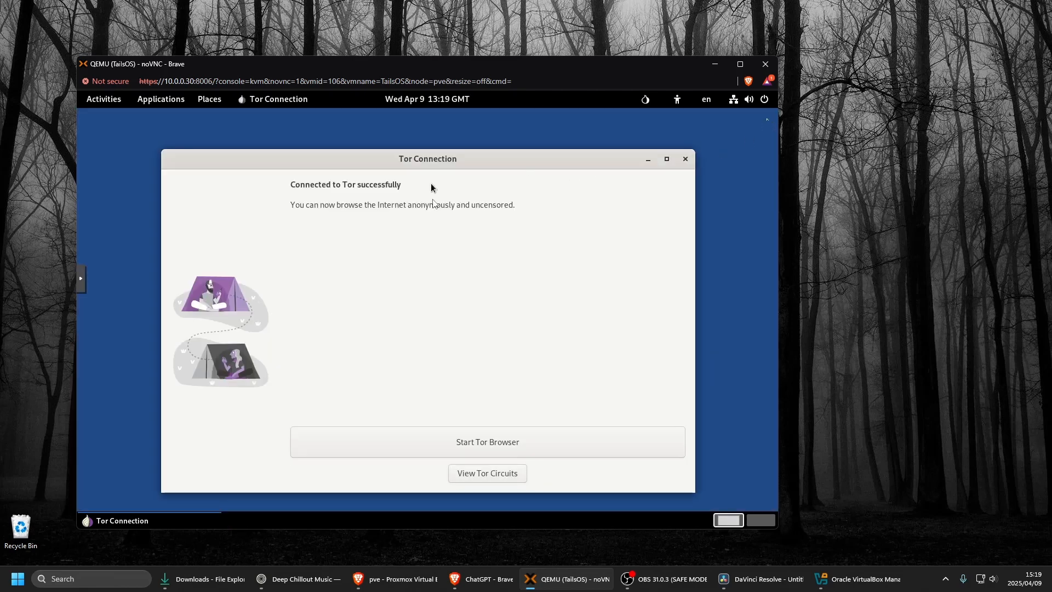
pyautogui.click(685, 159)
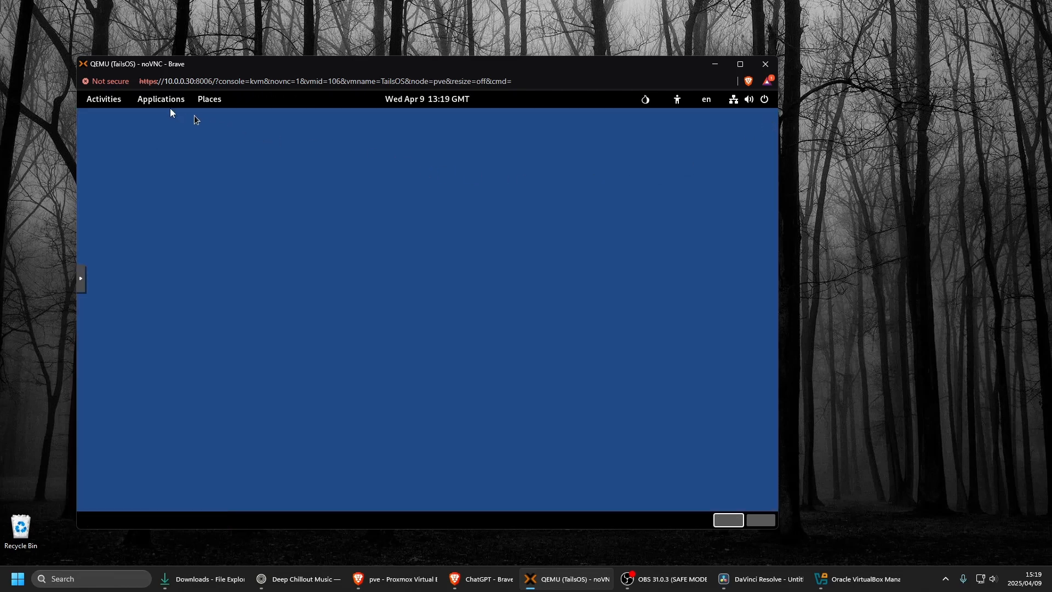
# Step: Show the installed applications list from the Activities overview, reaching System Tools
pyautogui.click(112, 99)
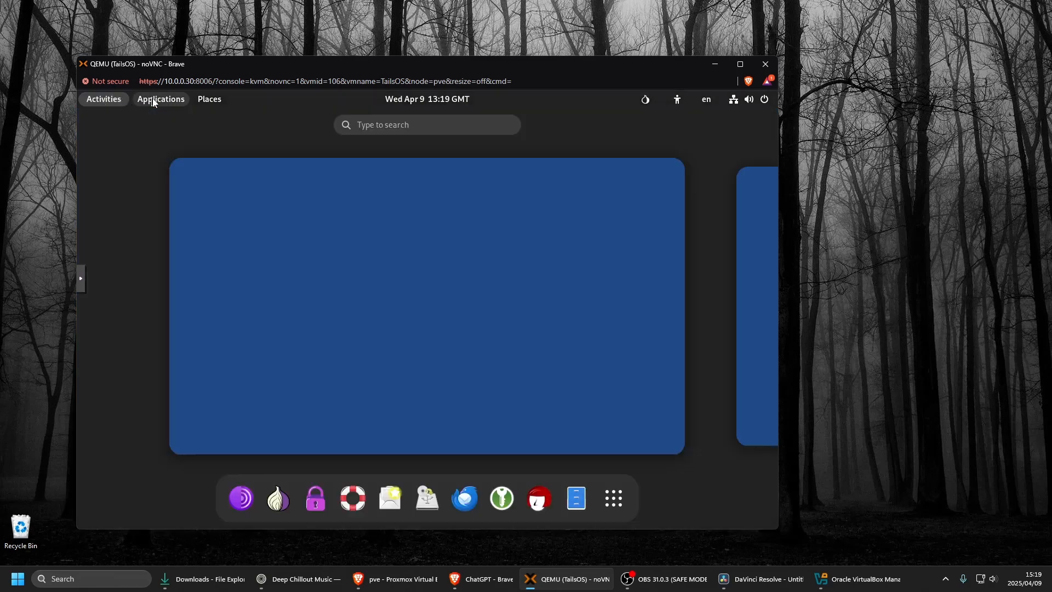
pyautogui.click(153, 101)
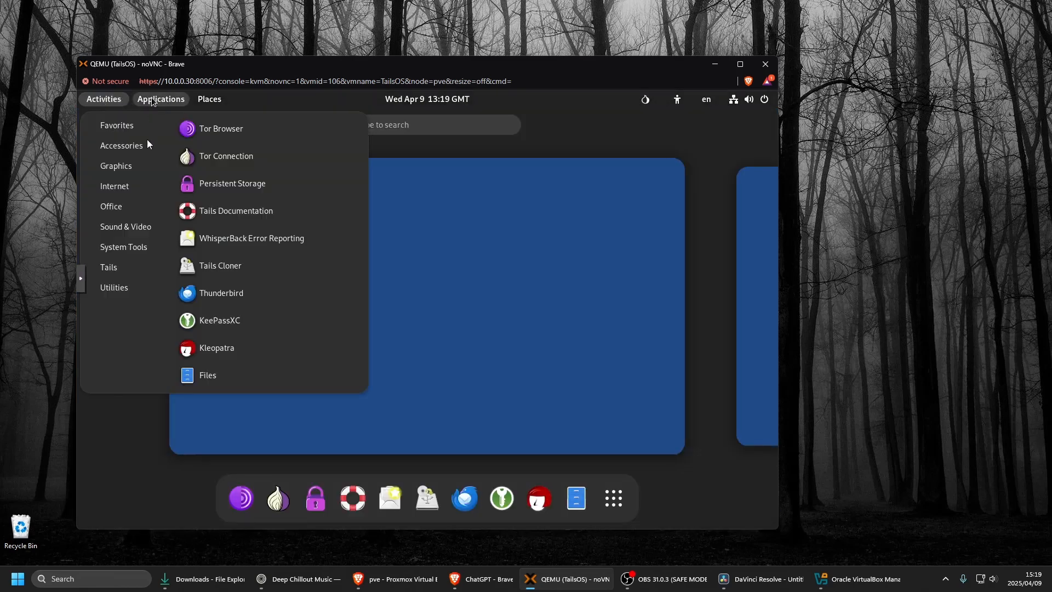
pyautogui.moveTo(127, 249)
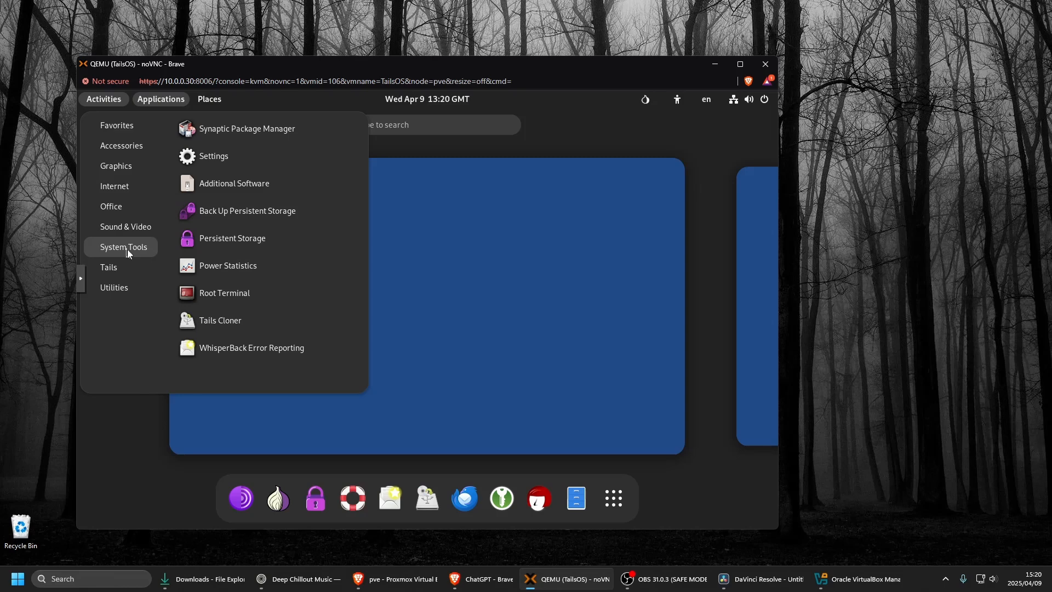
# Step: Launch Root Terminal, submit the administrator password, and cancel the prompt after it is rejected
pyautogui.click(225, 290)
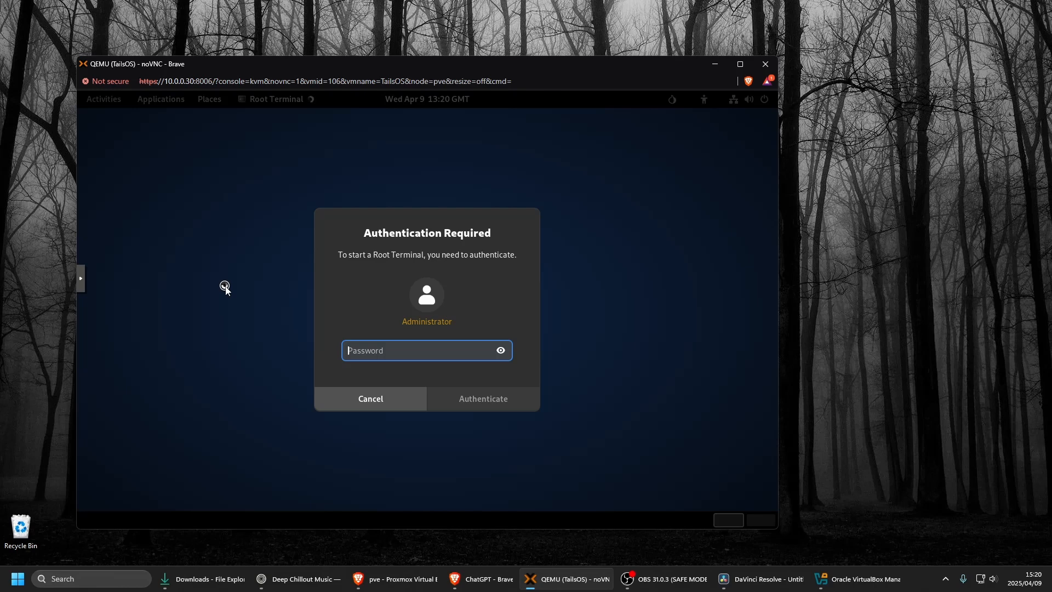
pyautogui.write('••••')
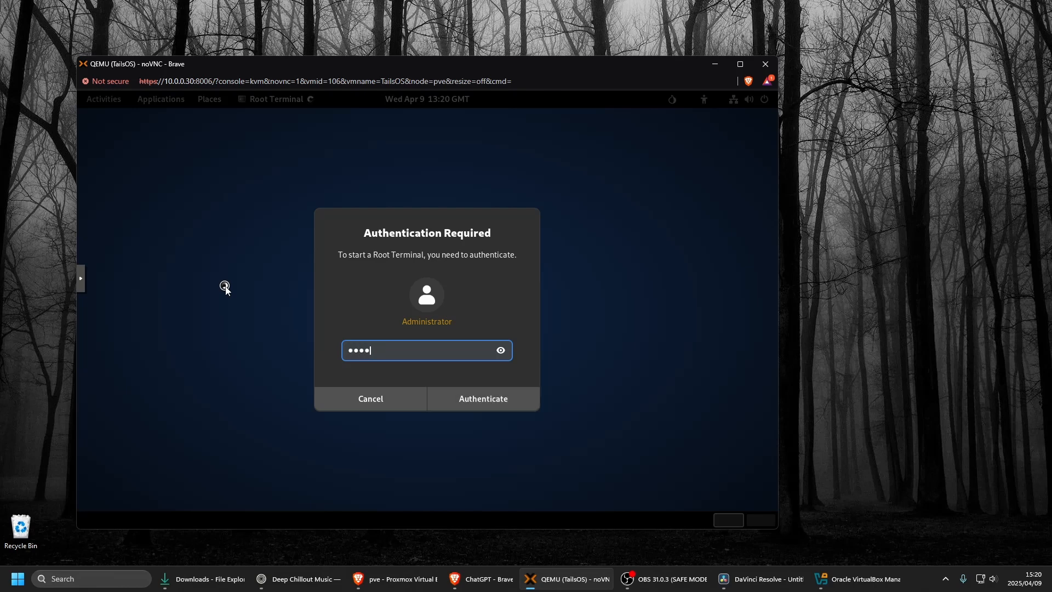
pyautogui.click(452, 406)
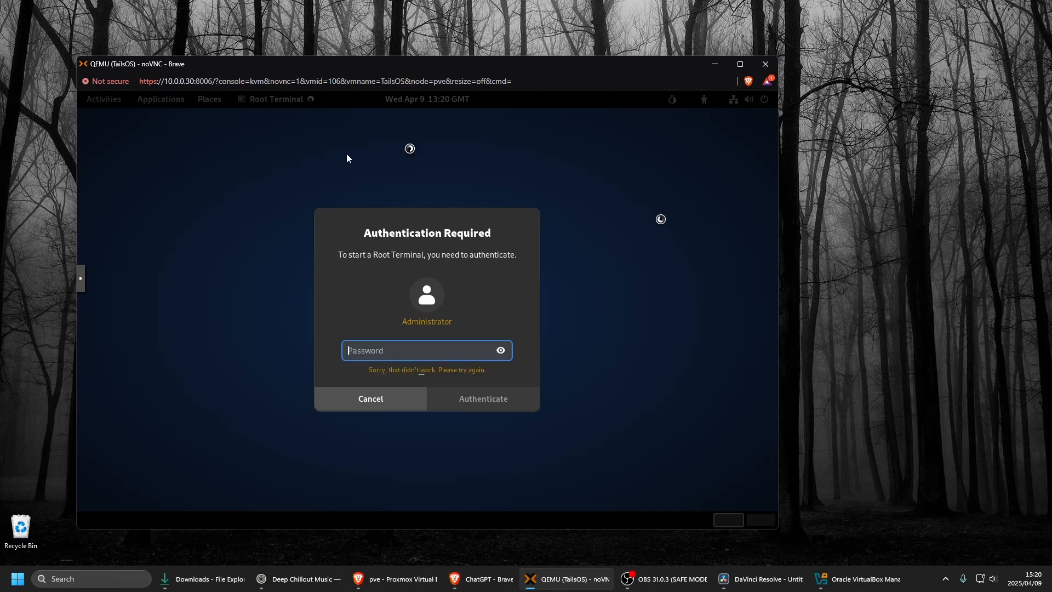
pyautogui.click(359, 399)
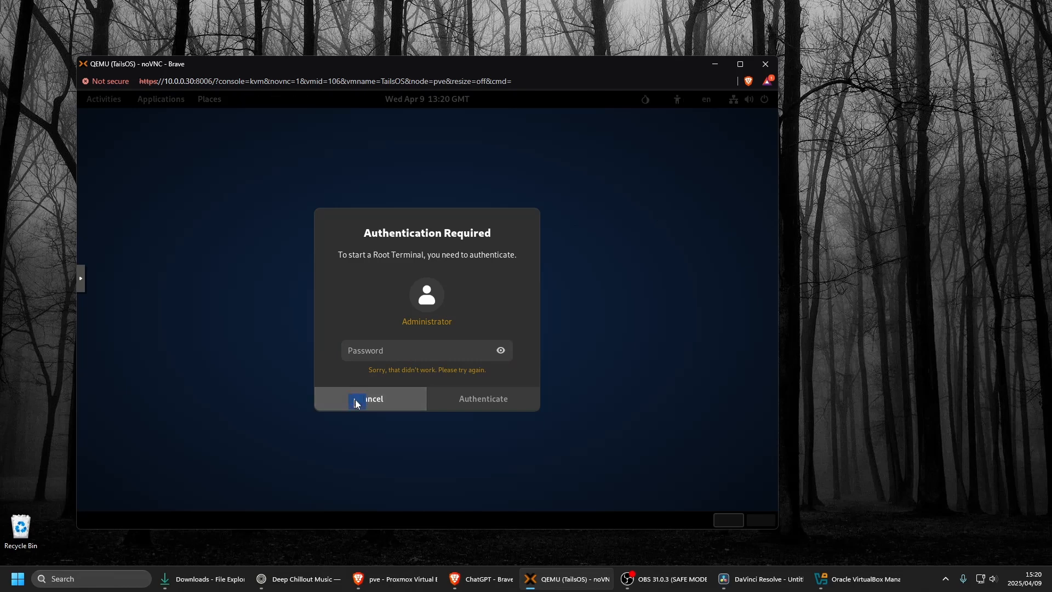